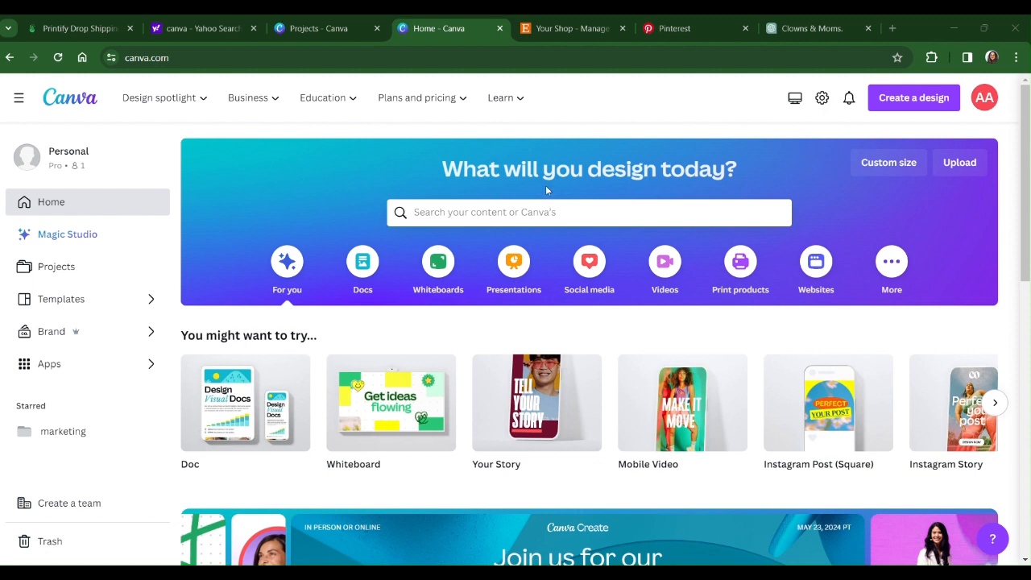
Browse the Canva apps directory, including the trending, new and category listings.
{"action": "left_click", "coordinate": [72, 375]}
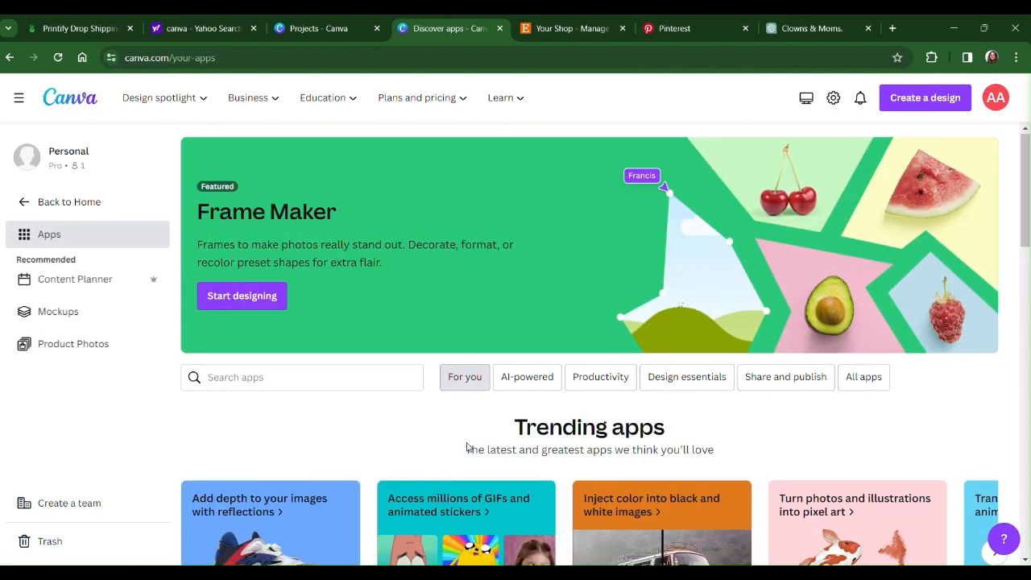
{"action": "scroll", "coordinate": [467, 447], "scroll_direction": "down", "scroll_amount": 2}
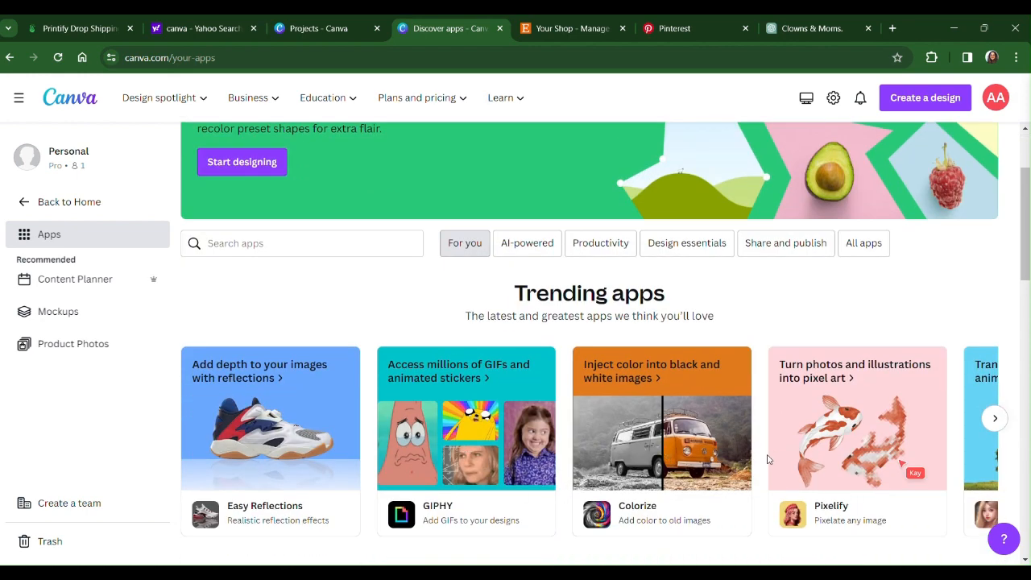
{"action": "scroll", "coordinate": [767, 459], "scroll_direction": "down", "scroll_amount": 5}
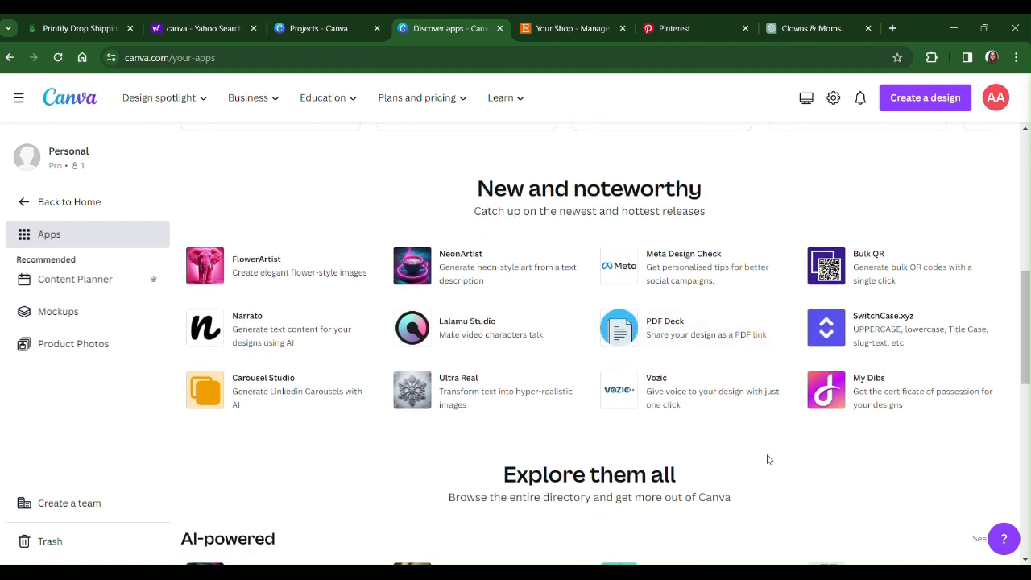
{"action": "scroll", "coordinate": [768, 459], "scroll_direction": "down", "scroll_amount": 3}
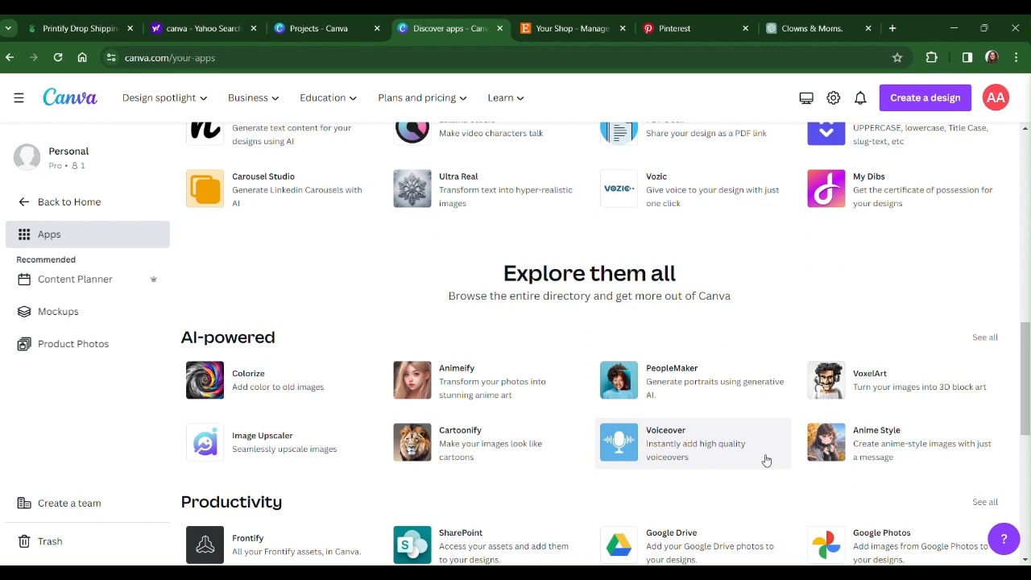
{"action": "scroll", "coordinate": [934, 345], "scroll_direction": "down", "scroll_amount": 5}
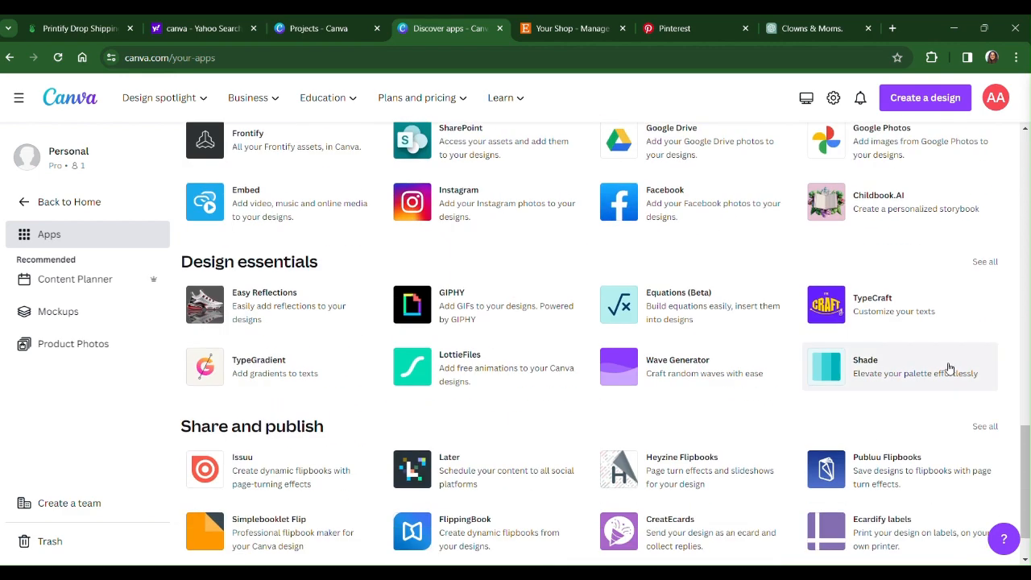
{"action": "scroll", "coordinate": [950, 369], "scroll_direction": "up", "scroll_amount": 12}
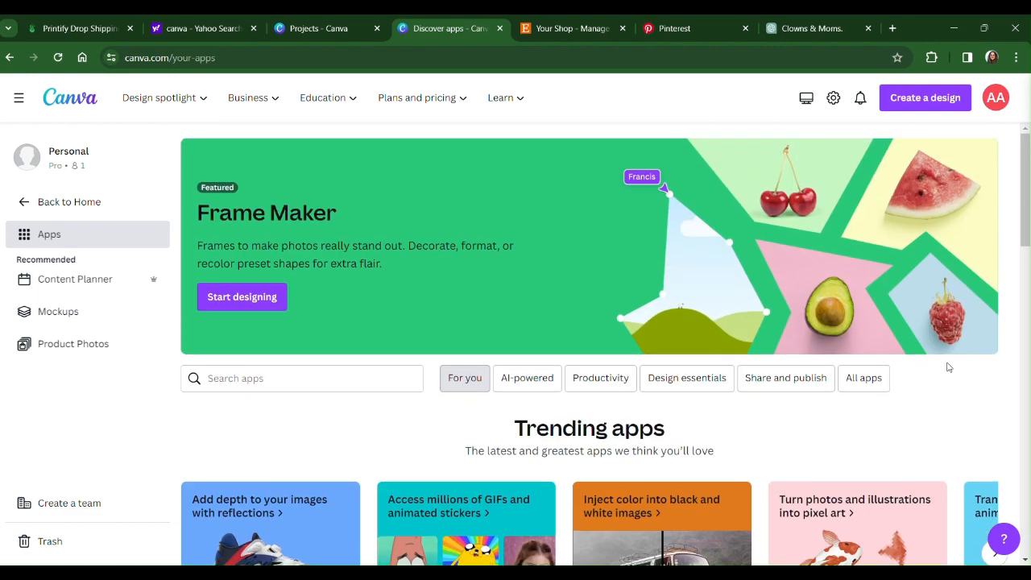
Search the apps directory for "IMAGEN" and open the details of Google's Imagen app.
{"action": "left_click", "coordinate": [269, 378]}
{"action": "type", "text": "IMAGEN"}
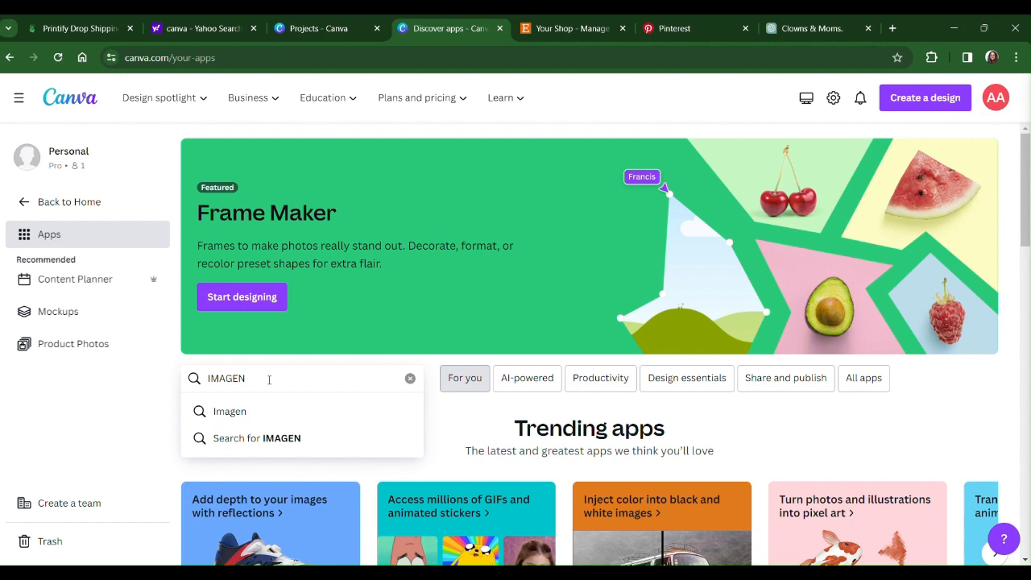
{"action": "key", "text": "Return"}
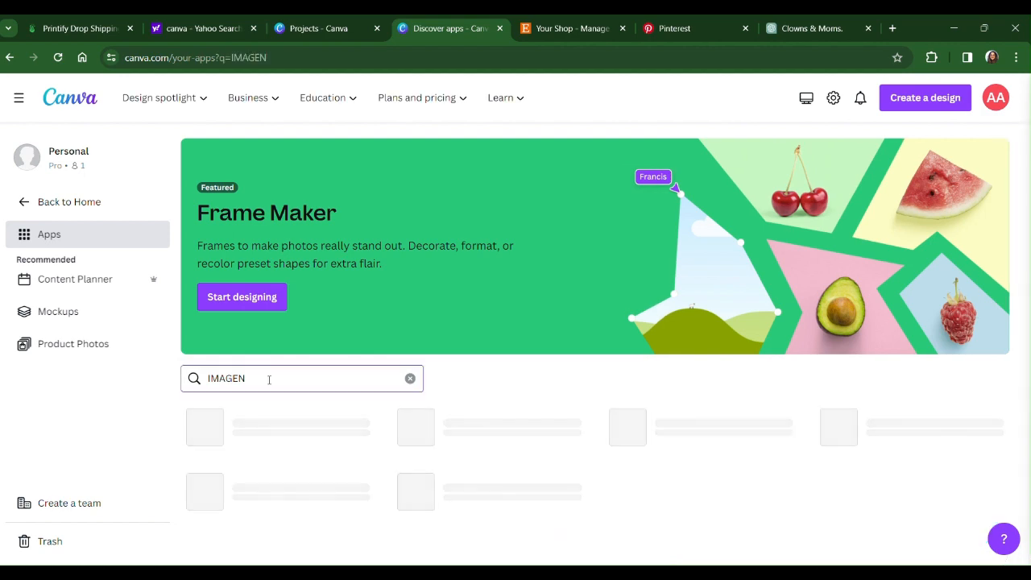
{"action": "left_click", "coordinate": [257, 433]}
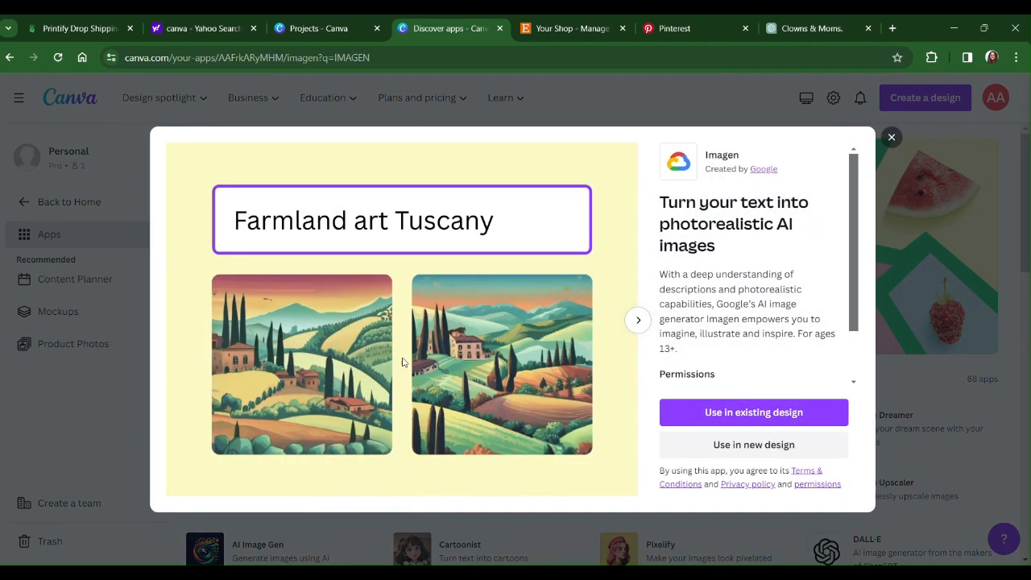
{"action": "left_click", "coordinate": [730, 445]}
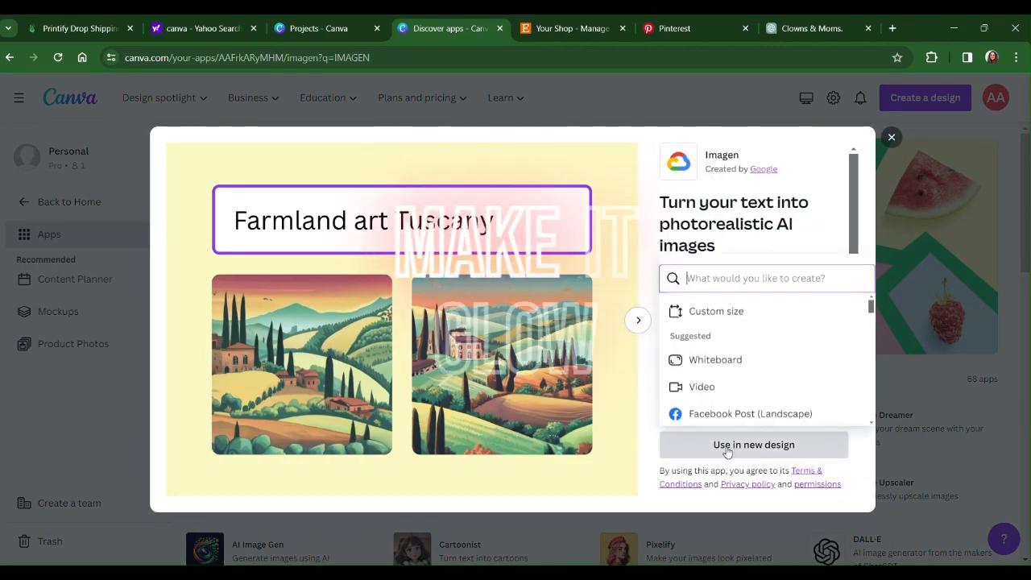
{"action": "left_click", "coordinate": [701, 316]}
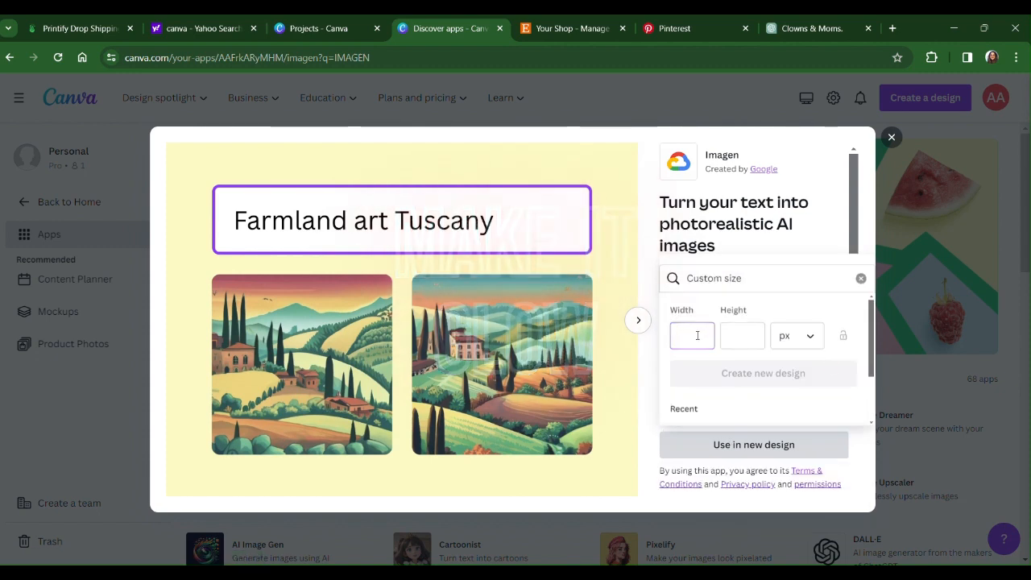
{"action": "left_click", "coordinate": [892, 138]}
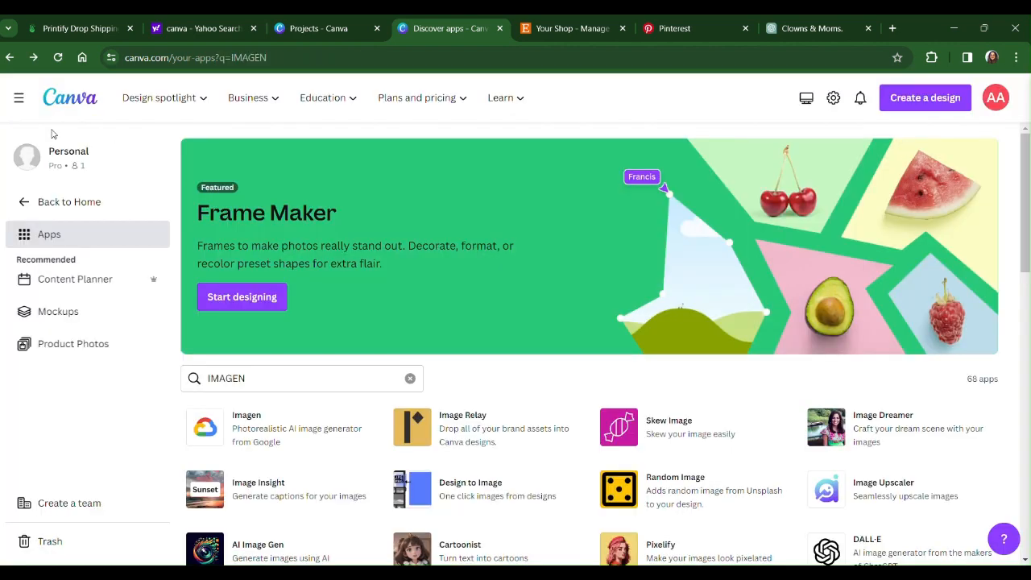
Return to the Canva home page and create a new custom-size design of 3600 × 4800 px.
{"action": "left_click", "coordinate": [19, 98]}
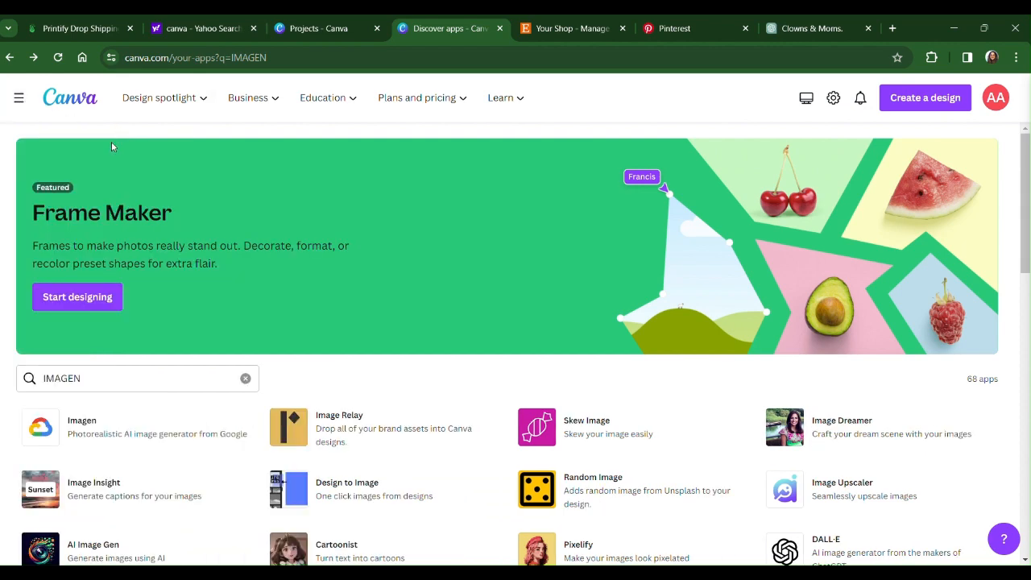
{"action": "left_click", "coordinate": [75, 98]}
{"action": "left_click", "coordinate": [913, 98]}
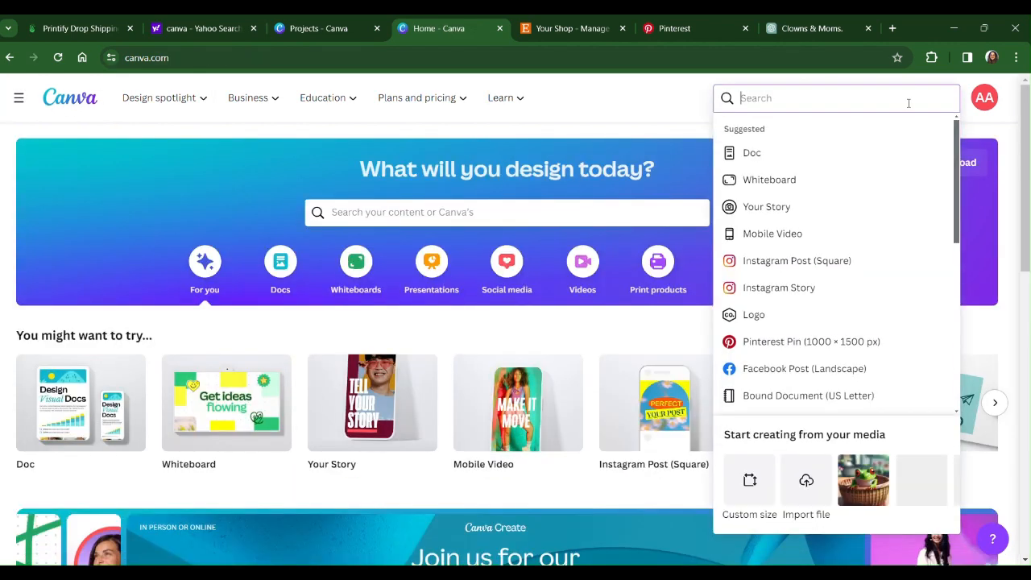
{"action": "left_click", "coordinate": [749, 484]}
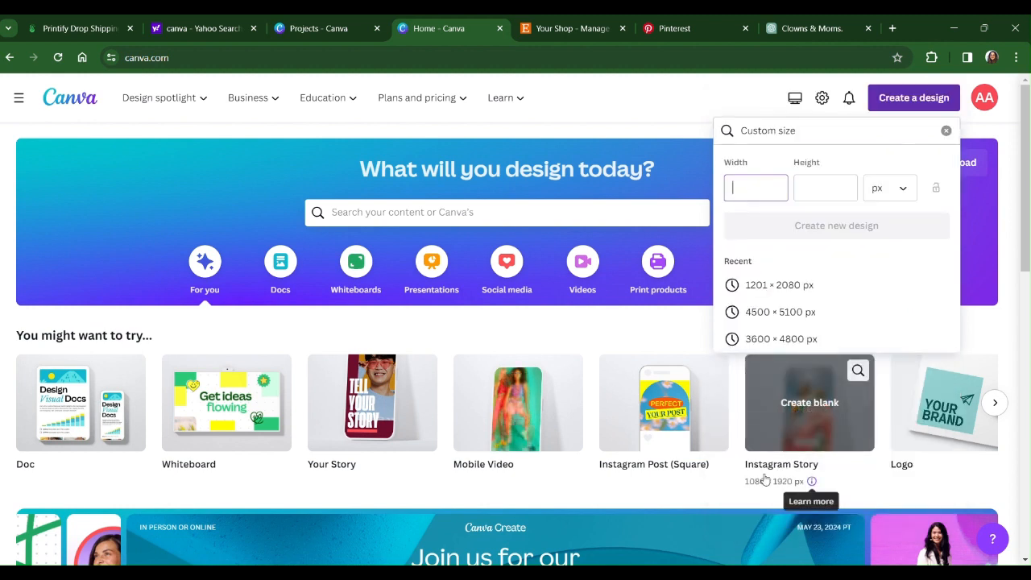
{"action": "left_click", "coordinate": [776, 339]}
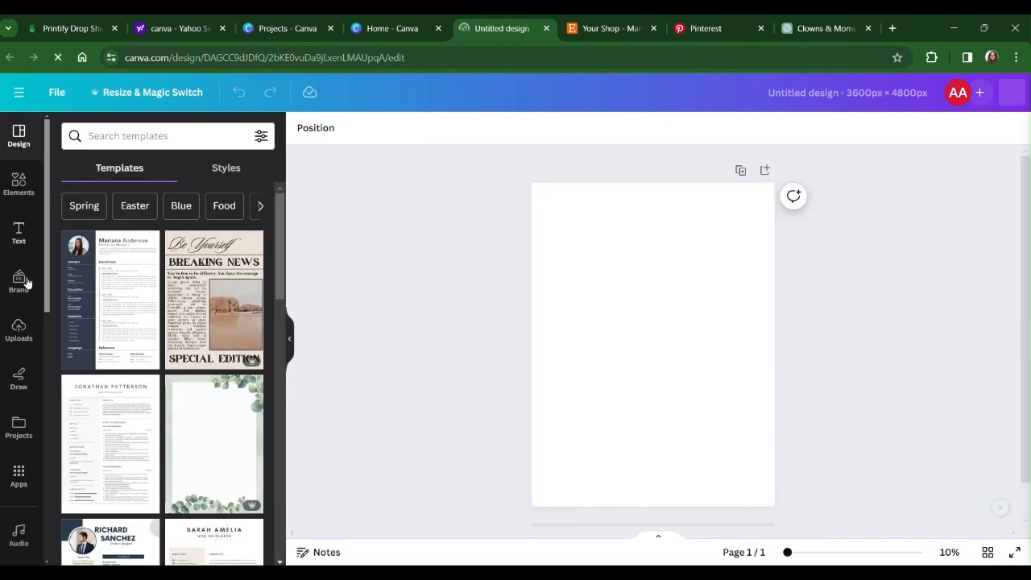
Generate images with the Imagen app in the design from the prompt "A CUTE FROG IN A BASKET".
{"action": "left_click", "coordinate": [18, 475]}
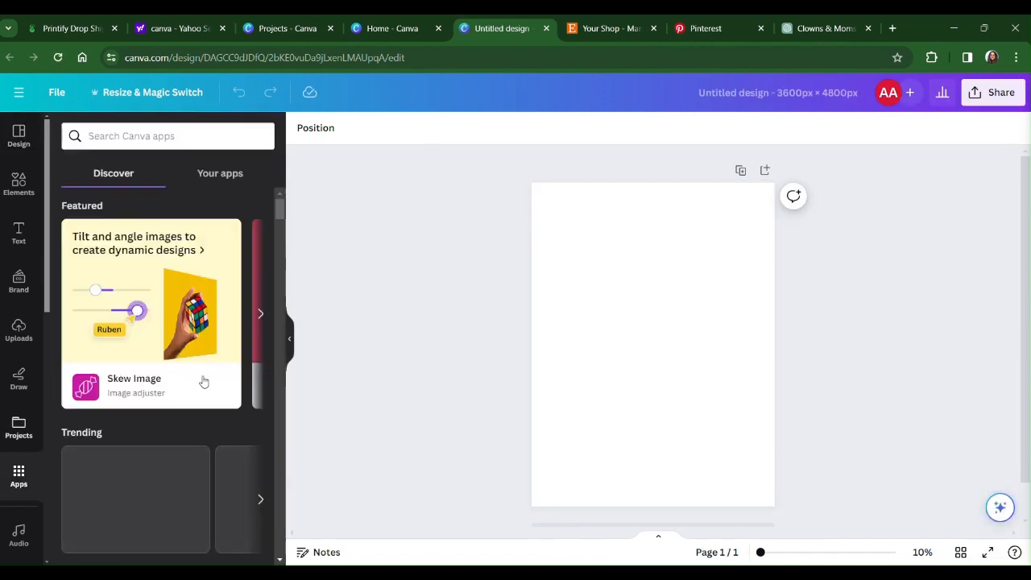
{"action": "scroll", "coordinate": [203, 381], "scroll_direction": "down", "scroll_amount": 10}
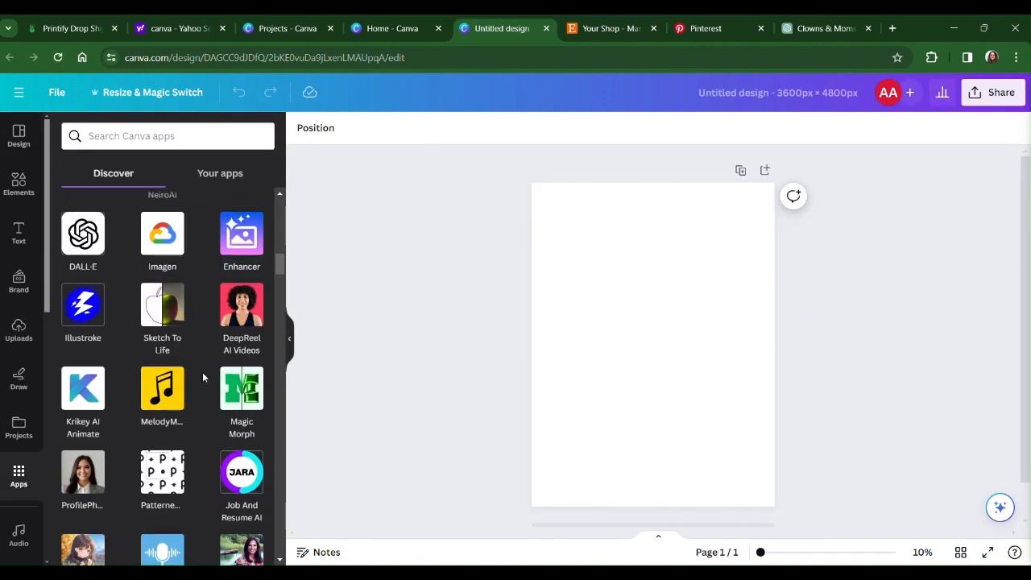
{"action": "left_click", "coordinate": [164, 235]}
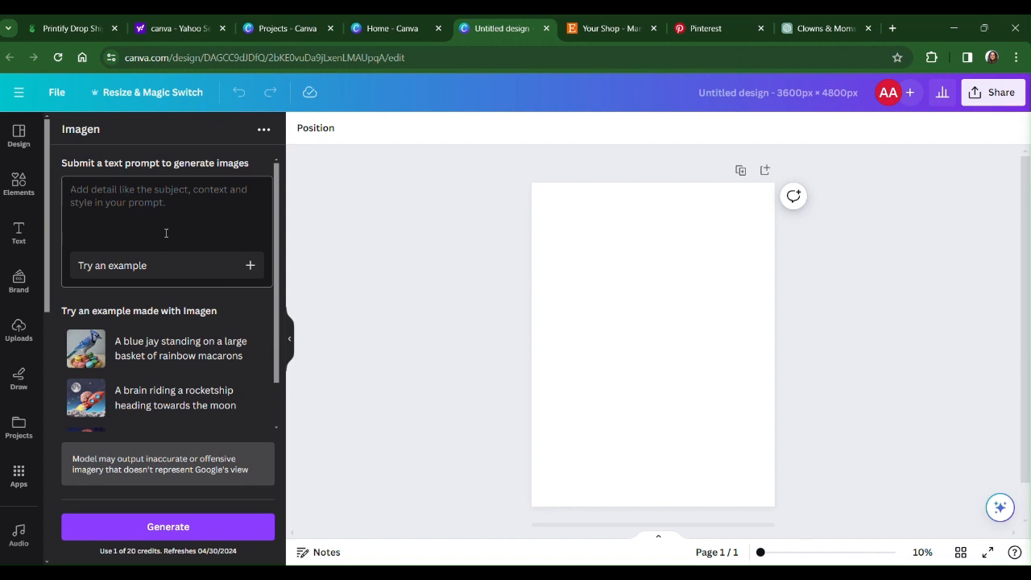
{"action": "type", "text": "A CUTE FROG"}
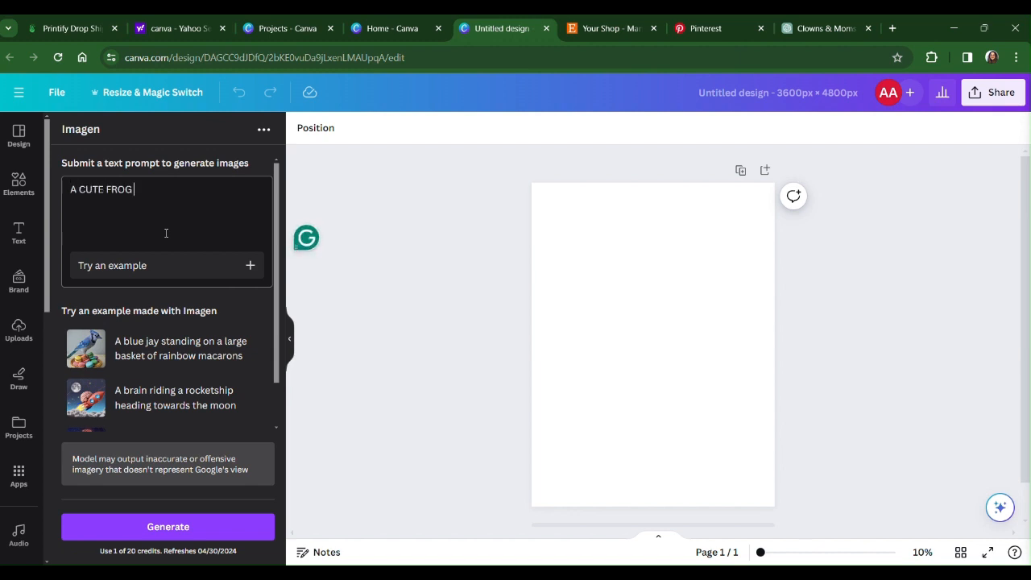
{"action": "type", "text": " IN A BASKET"}
{"action": "key", "text": "Return"}
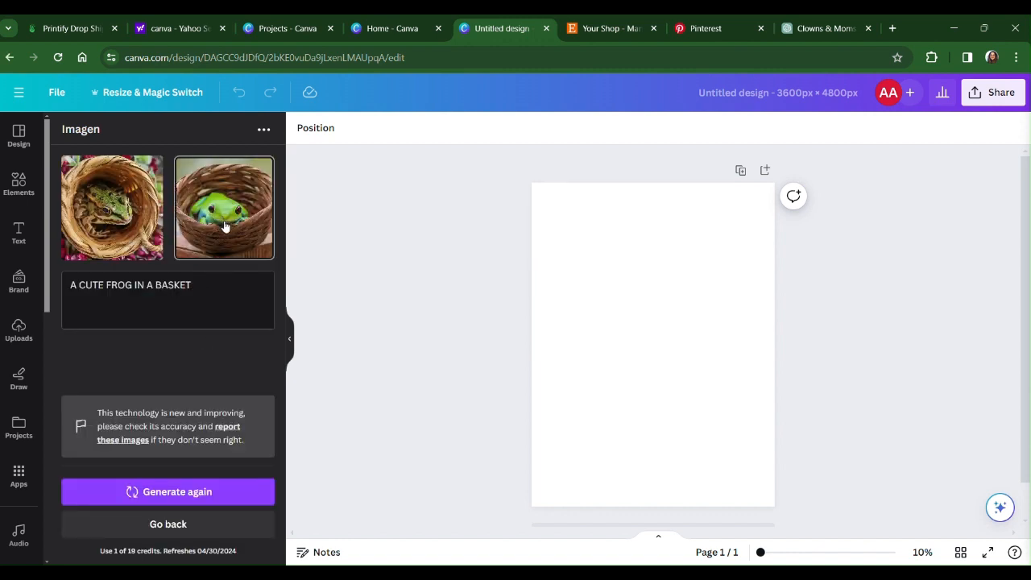
Add the generated image of the bright green frog to the page and enlarge it to fill most of the page width.
{"action": "left_click", "coordinate": [225, 227]}
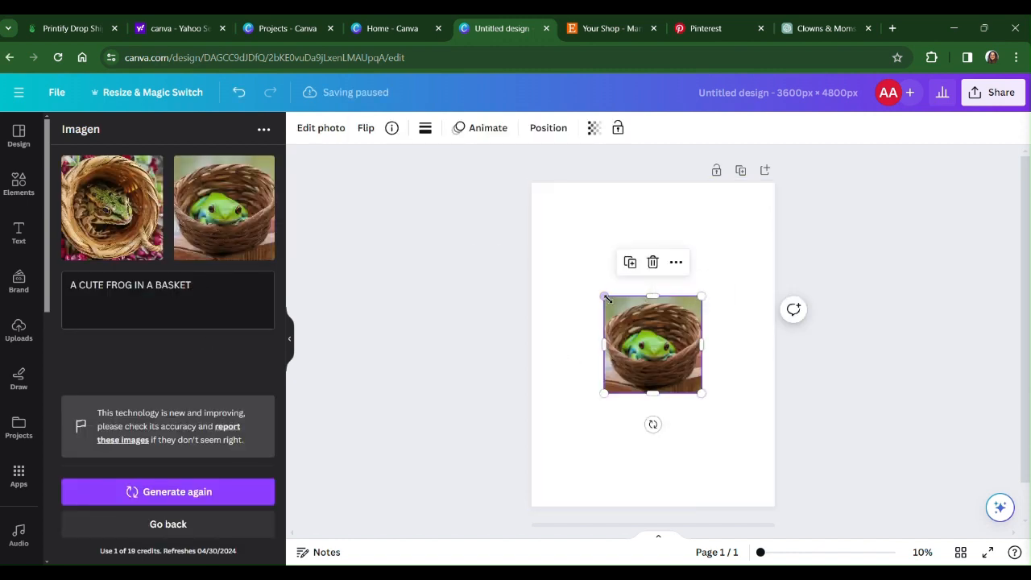
{"action": "left_click_drag", "start_coordinate": [606, 298], "coordinate": [527, 252]}
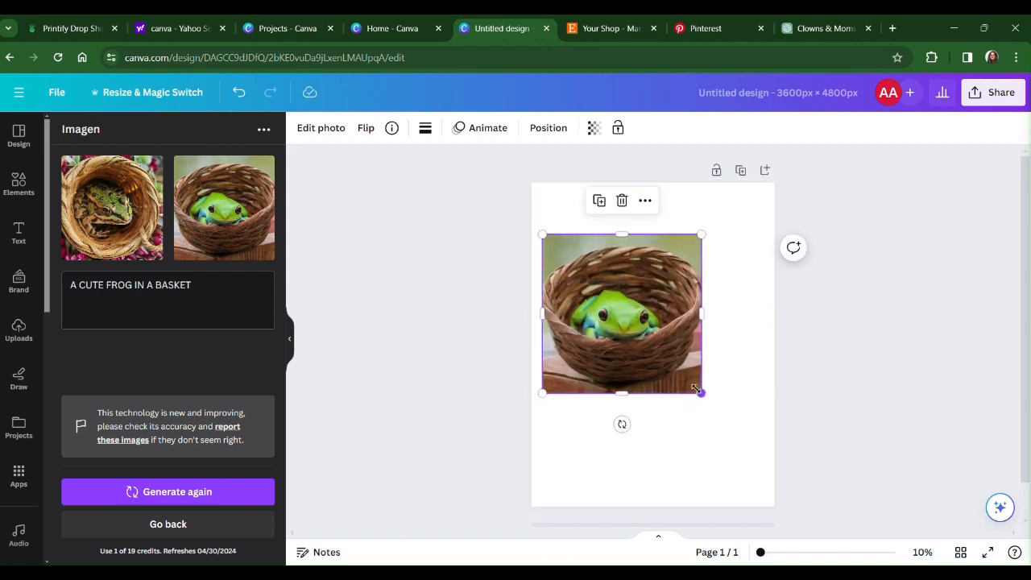
{"action": "left_click_drag", "start_coordinate": [702, 392], "coordinate": [747, 439]}
Remove the leading "A" from the Imagen prompt and generate the frog images again.
{"action": "left_click", "coordinate": [191, 494]}
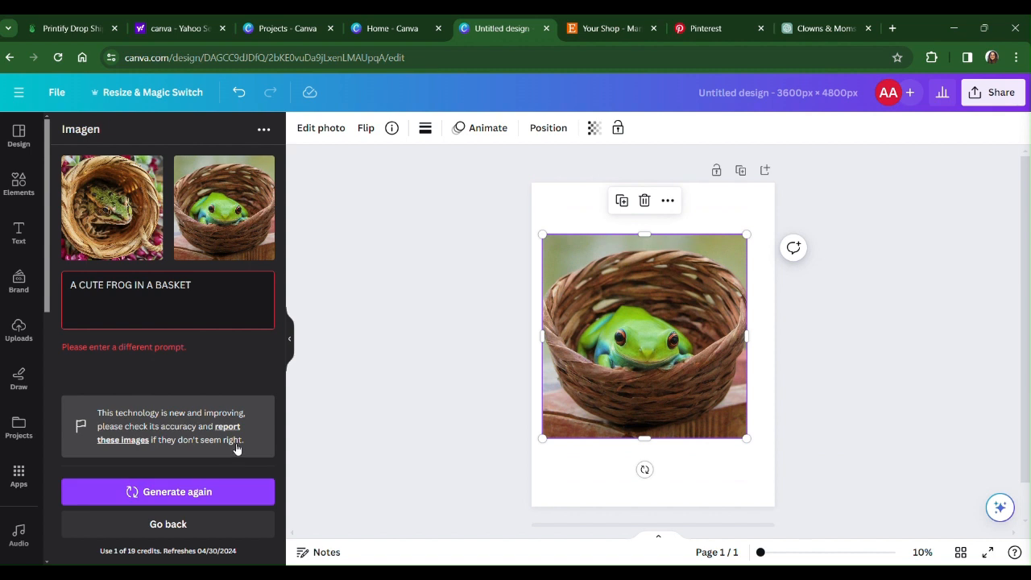
{"action": "left_click", "coordinate": [80, 290]}
{"action": "left_click_drag", "start_coordinate": [81, 290], "coordinate": [70, 286]}
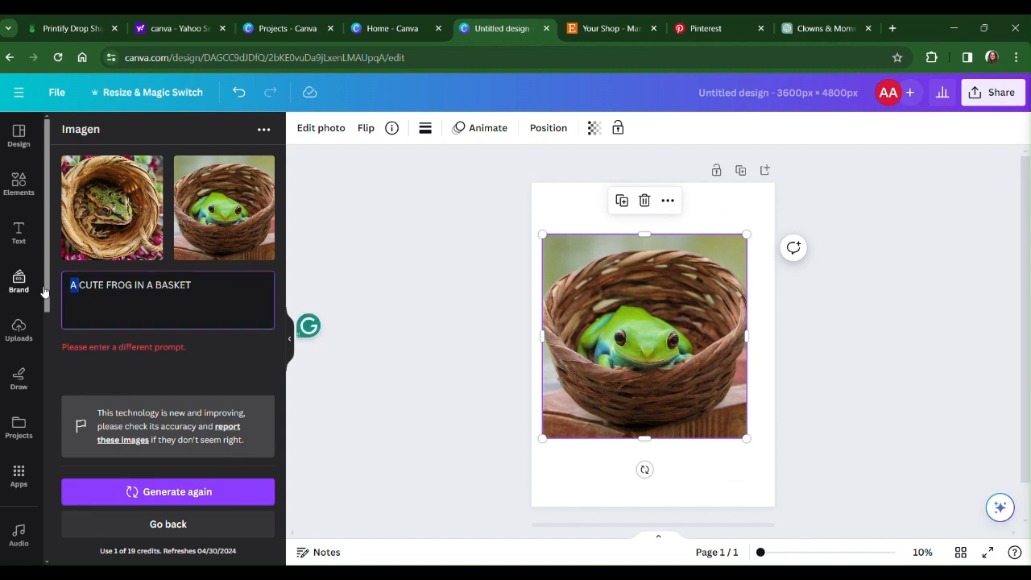
{"action": "key", "text": "BackSpace"}
{"action": "left_click", "coordinate": [191, 493]}
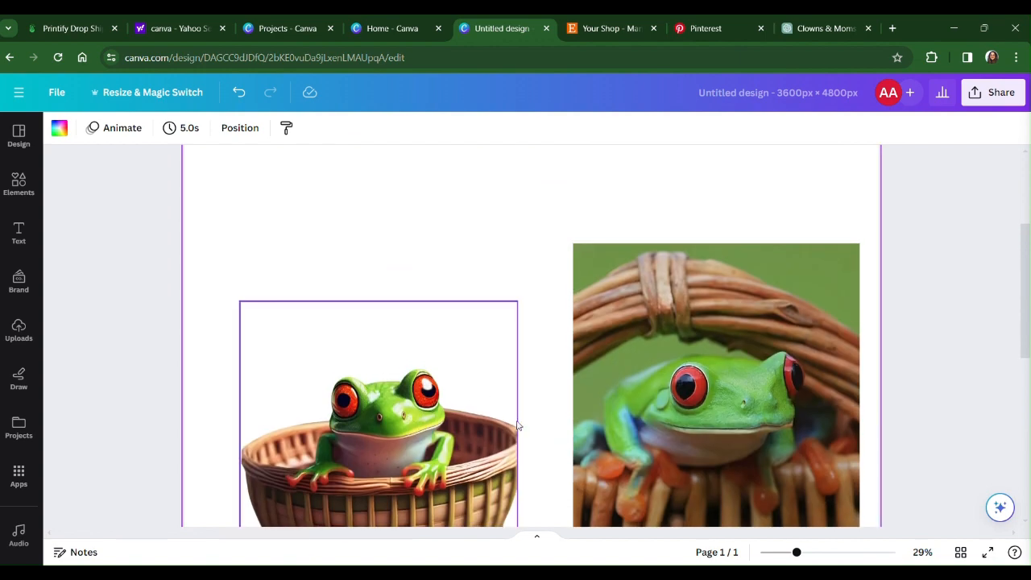
Compare the cut-out frog in a basket with the frog photo beside it on the page.
{"action": "left_click_drag", "start_coordinate": [797, 553], "coordinate": [776, 553]}
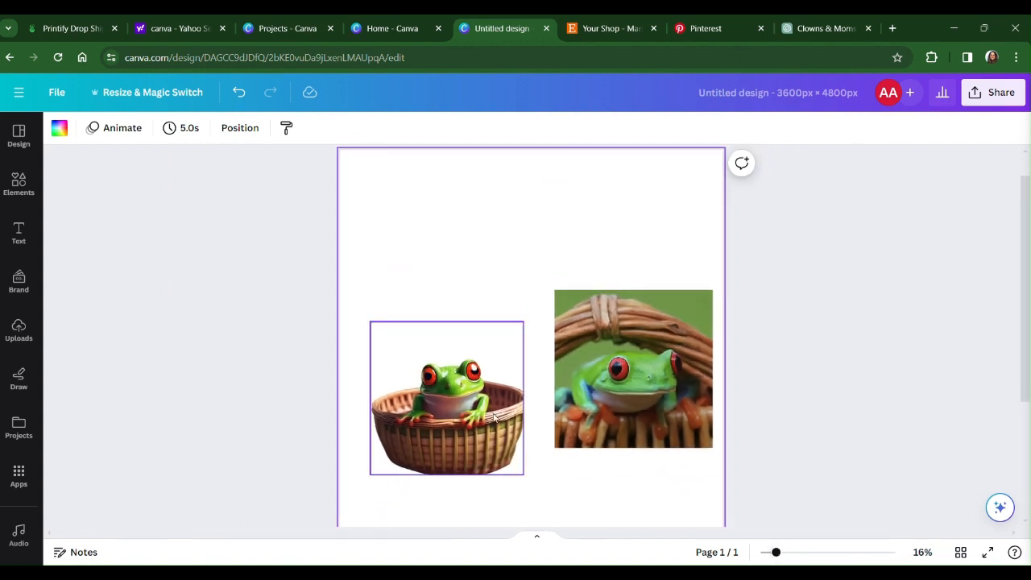
{"action": "scroll", "coordinate": [668, 470], "scroll_direction": "down", "scroll_amount": 3}
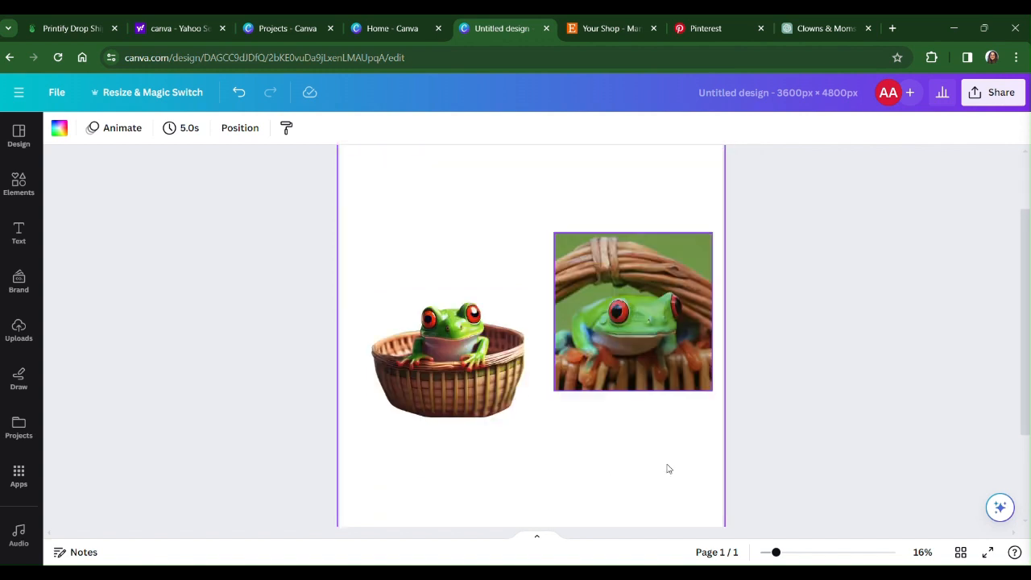
{"action": "scroll", "coordinate": [668, 470], "scroll_direction": "up", "scroll_amount": 3}
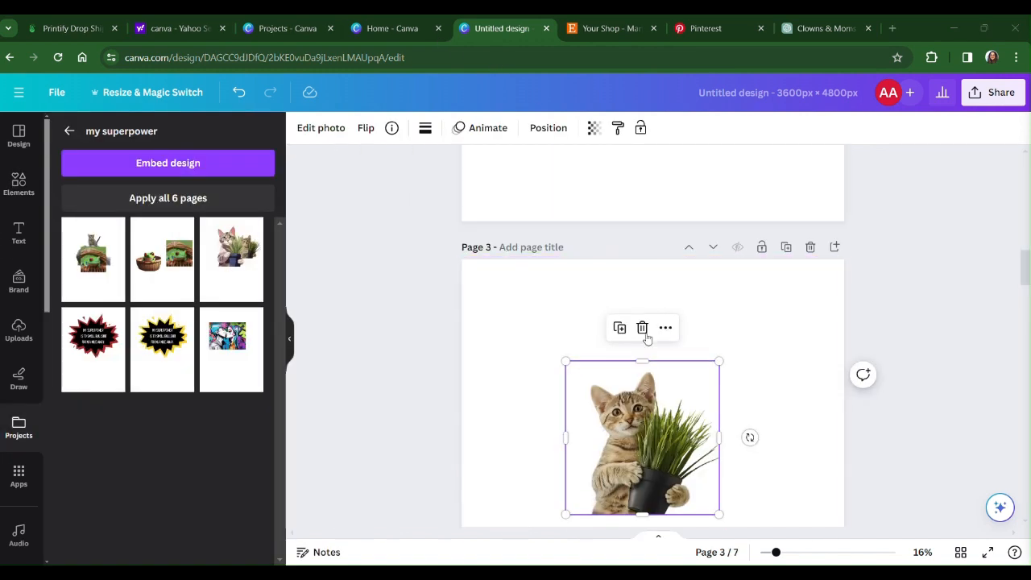
Look over the AI-generated cat, hippo and frog images on pages 1 to 3 of the design.
{"action": "scroll", "coordinate": [682, 306], "scroll_direction": "down", "scroll_amount": 1}
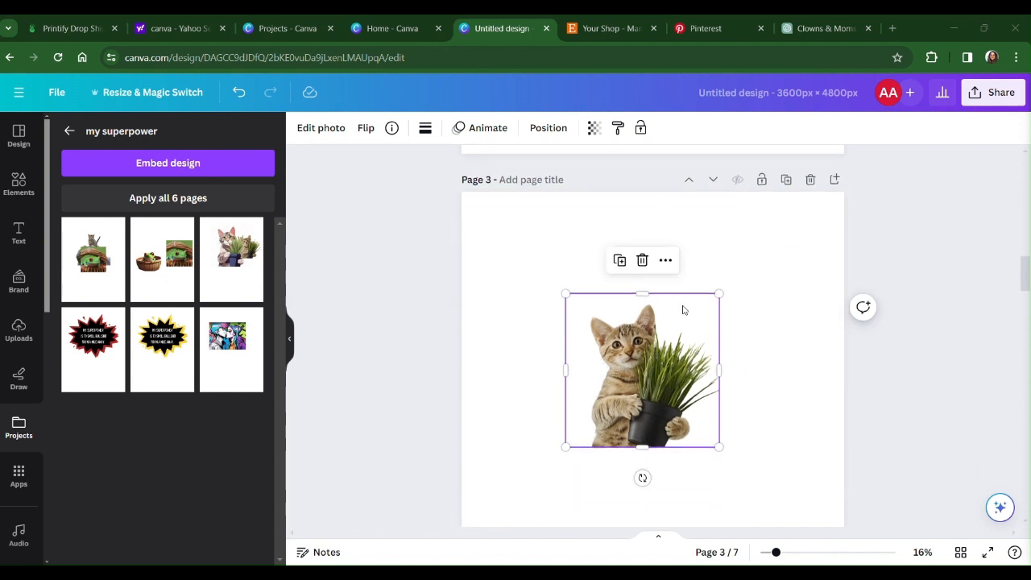
{"action": "left_click", "coordinate": [291, 345]}
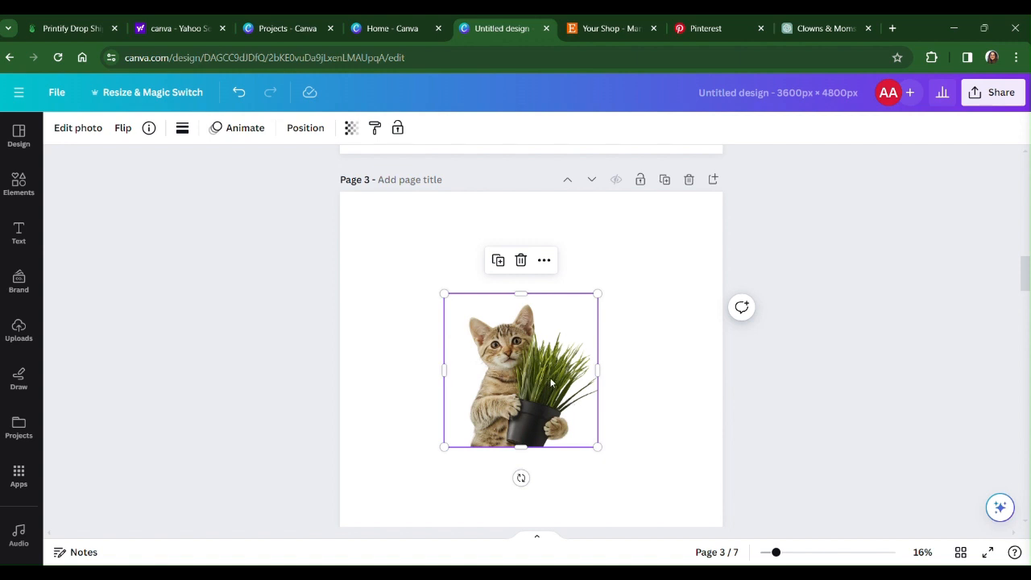
{"action": "scroll", "coordinate": [553, 367], "scroll_direction": "up", "scroll_amount": 10}
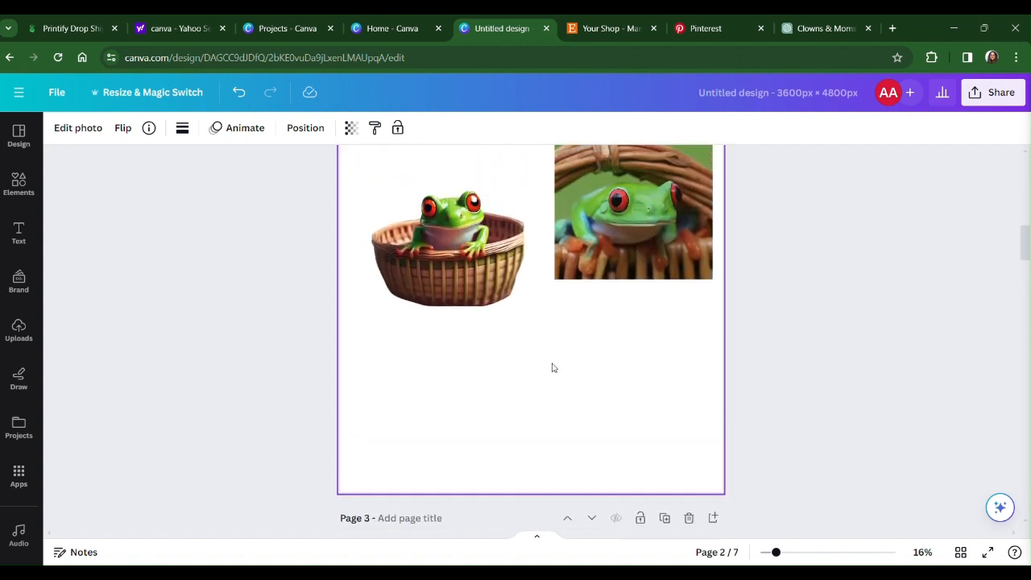
{"action": "scroll", "coordinate": [554, 368], "scroll_direction": "up", "scroll_amount": 4}
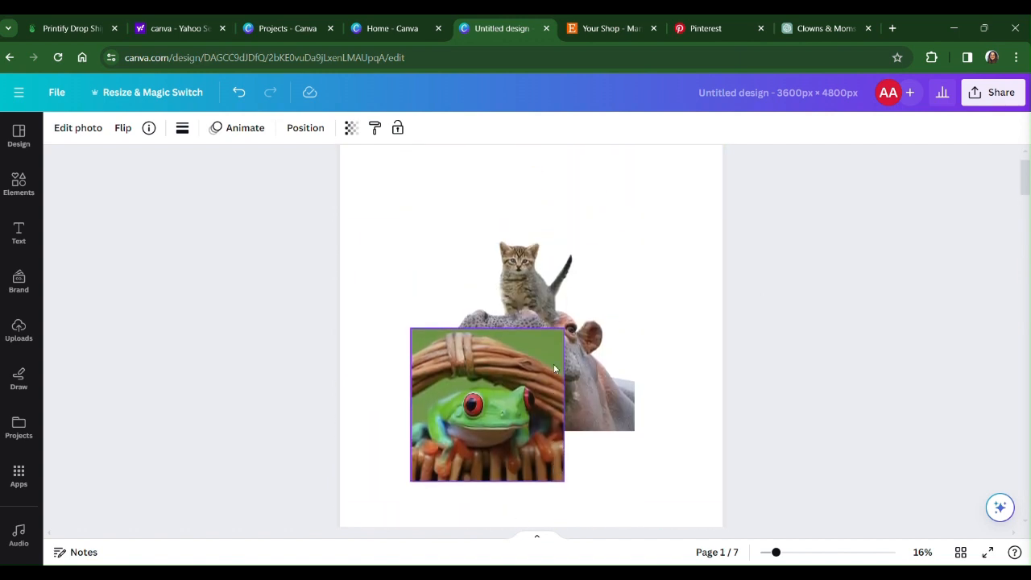
{"action": "scroll", "coordinate": [553, 369], "scroll_direction": "down", "scroll_amount": 5}
{"action": "scroll", "coordinate": [554, 368], "scroll_direction": "down", "scroll_amount": 4}
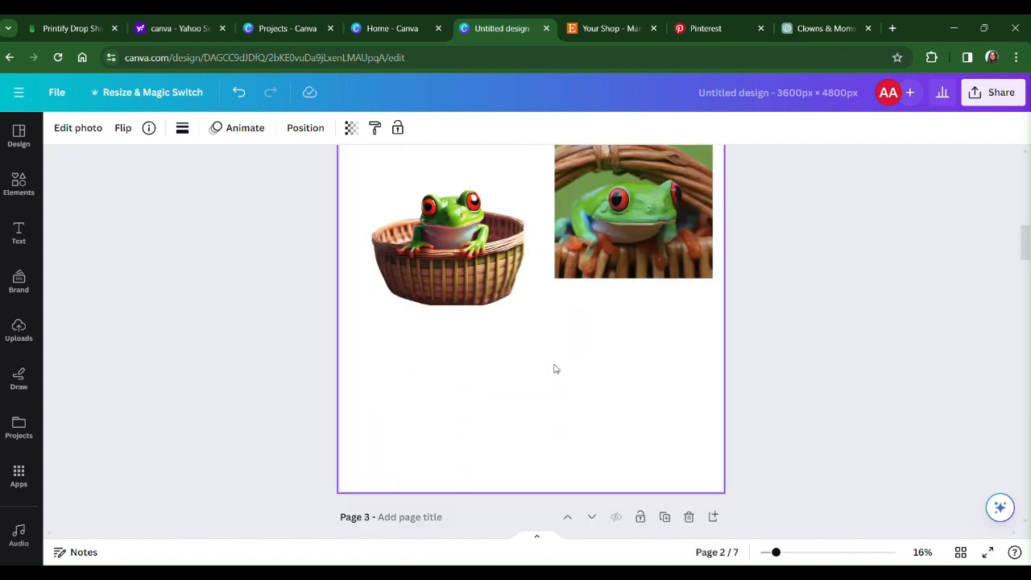
{"action": "scroll", "coordinate": [554, 368], "scroll_direction": "up", "scroll_amount": 7}
{"action": "scroll", "coordinate": [554, 368], "scroll_direction": "up", "scroll_amount": 1}
{"action": "scroll", "coordinate": [553, 363], "scroll_direction": "down", "scroll_amount": 5}
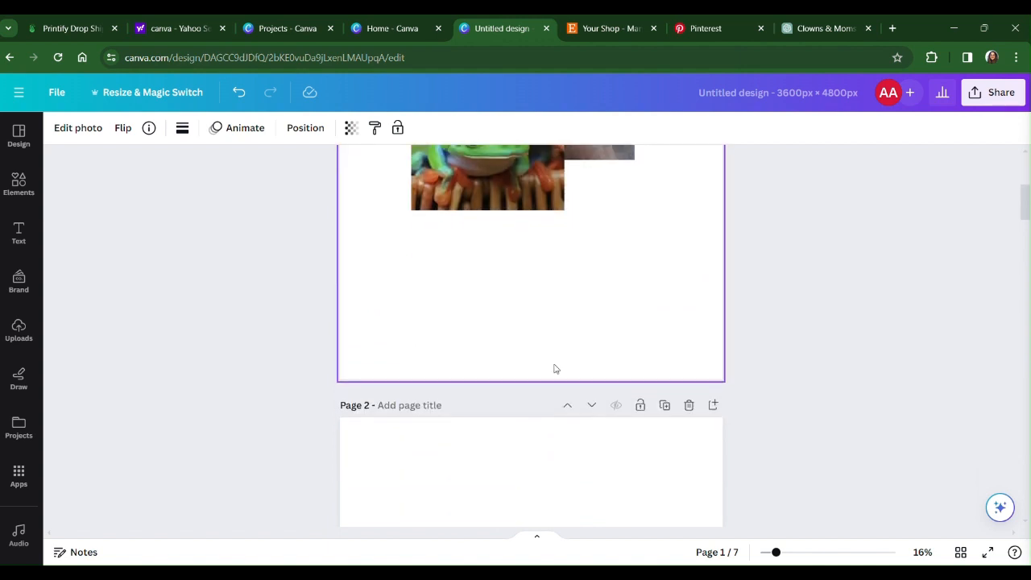
Delete the two frog images from page 3.
{"action": "left_click", "coordinate": [666, 315]}
{"action": "scroll", "coordinate": [625, 371], "scroll_direction": "down", "scroll_amount": 3}
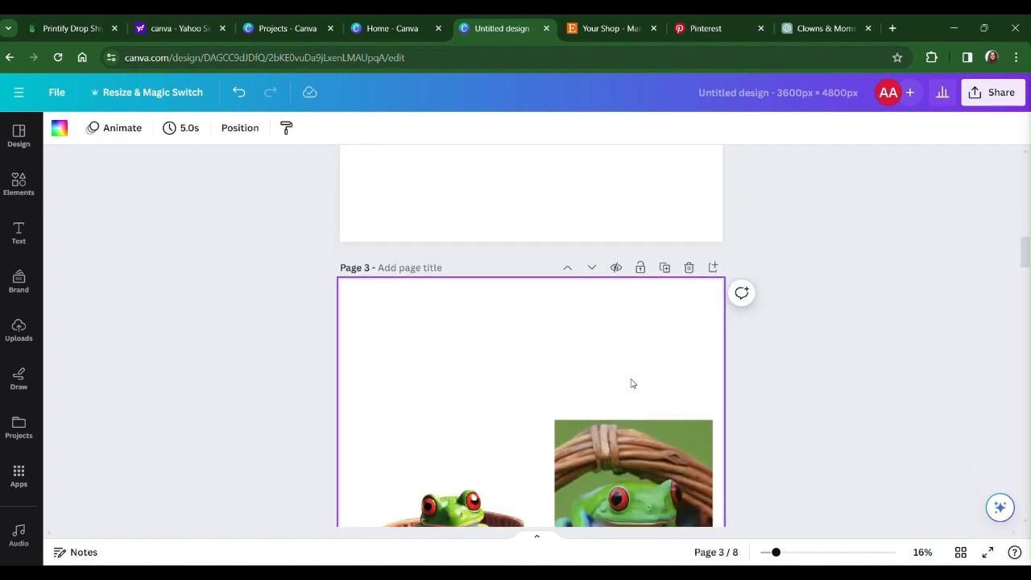
{"action": "left_click", "coordinate": [633, 416]}
{"action": "key", "text": "Delete"}
{"action": "key", "text": "Delete"}
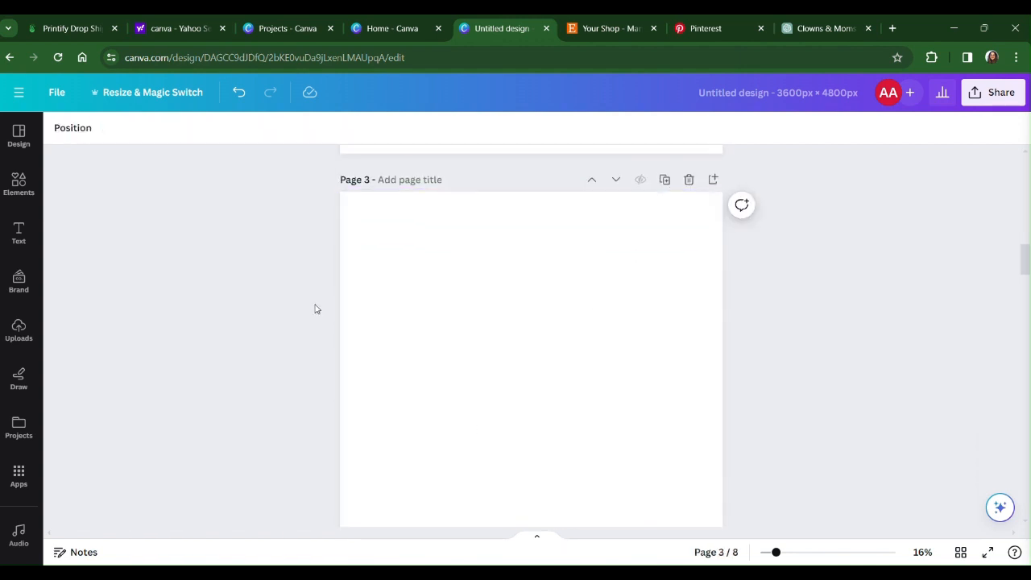
Open the Imagen app from the AI-powered apps and get its text prompt ready for entry.
{"action": "left_click", "coordinate": [20, 490]}
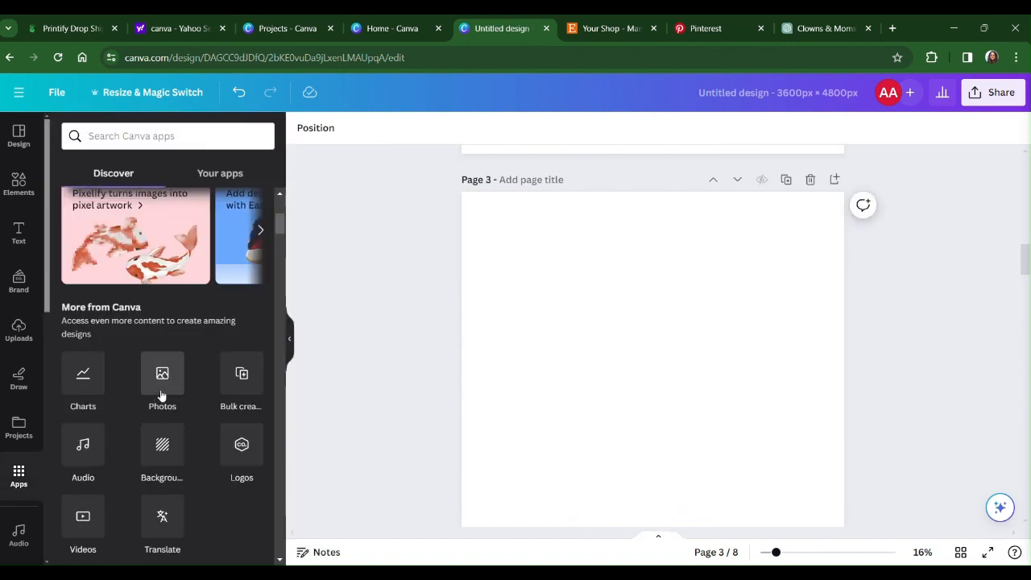
{"action": "scroll", "coordinate": [161, 395], "scroll_direction": "down", "scroll_amount": 5}
{"action": "scroll", "coordinate": [162, 395], "scroll_direction": "up", "scroll_amount": 3}
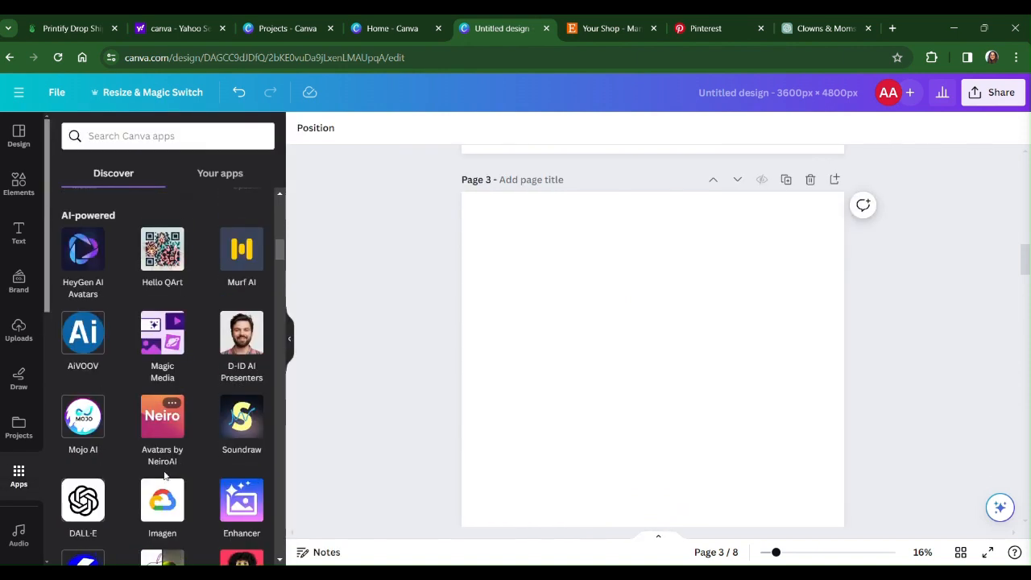
{"action": "left_click", "coordinate": [168, 482]}
{"action": "left_click", "coordinate": [144, 211]}
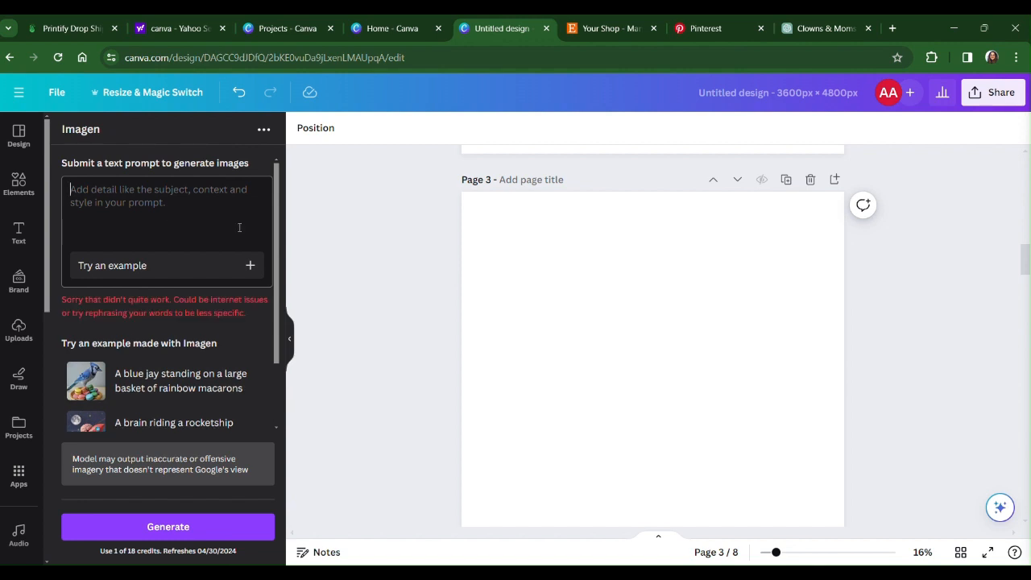
Generate Imagen images from the prompt "a bunch of kittens in a play pen".
{"action": "type", "text": "A BUNCH"}
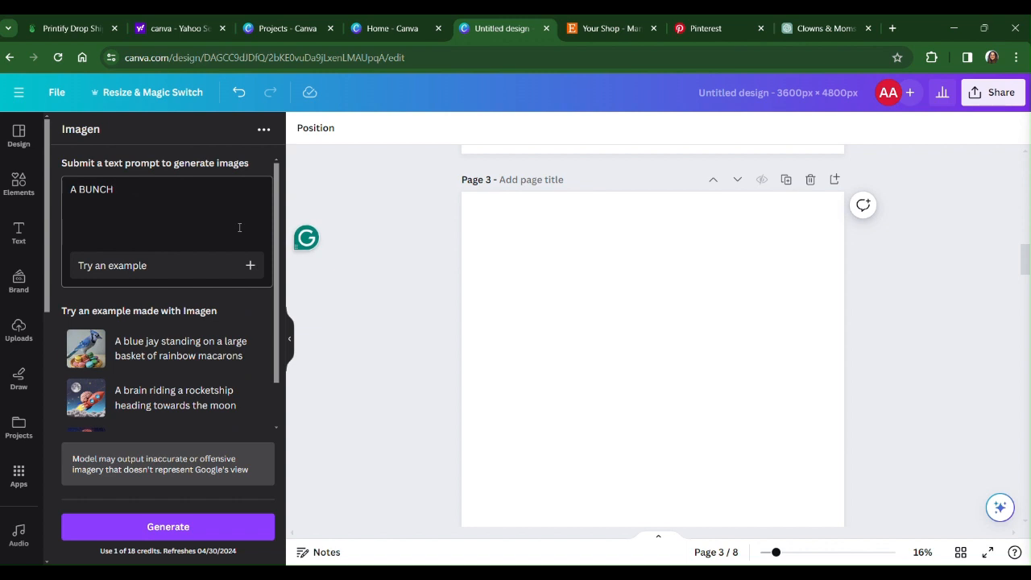
{"action": "key", "text": "BackSpace"}
{"action": "key", "text": "BackSpace"}
{"action": "key", "text": "BackSpace"}
{"action": "key", "text": "BackSpace"}
{"action": "key", "text": "BackSpace"}
{"action": "key", "text": "BackSpace"}
{"action": "key", "text": "BackSpace"}
{"action": "key", "text": "Caps_Lock"}
{"action": "type", "text": "a"}
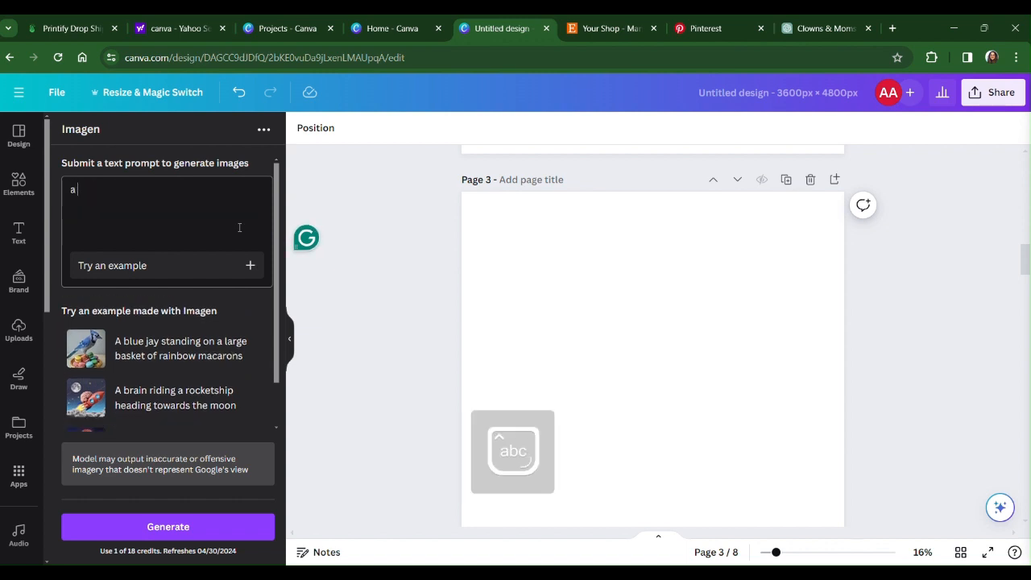
{"action": "type", "text": " bunch of kittens in a play pen"}
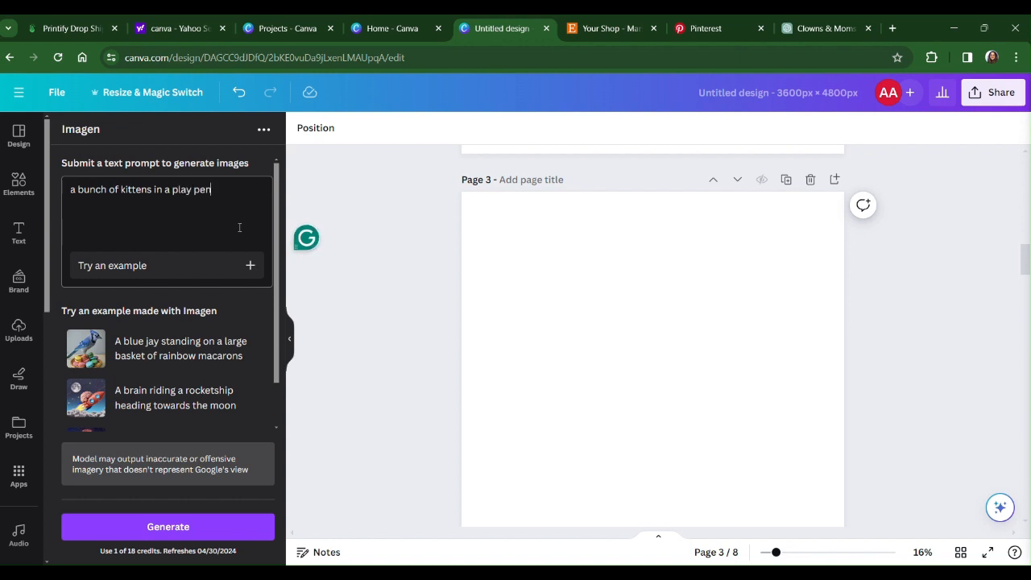
{"action": "left_click", "coordinate": [169, 527]}
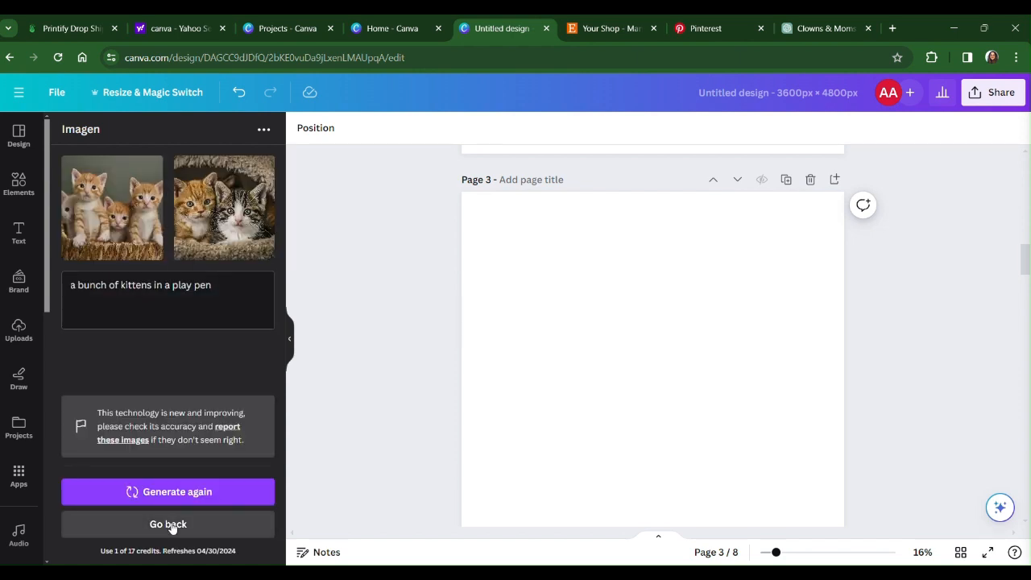
Add the generated image of the orange kittens in a basket to page 3 and enlarge it to about two-thirds of the page width.
{"action": "left_click", "coordinate": [142, 212]}
{"action": "left_click_drag", "start_coordinate": [661, 419], "coordinate": [586, 301]}
{"action": "left_click_drag", "start_coordinate": [659, 397], "coordinate": [784, 479]}
{"action": "left_click", "coordinate": [291, 348]}
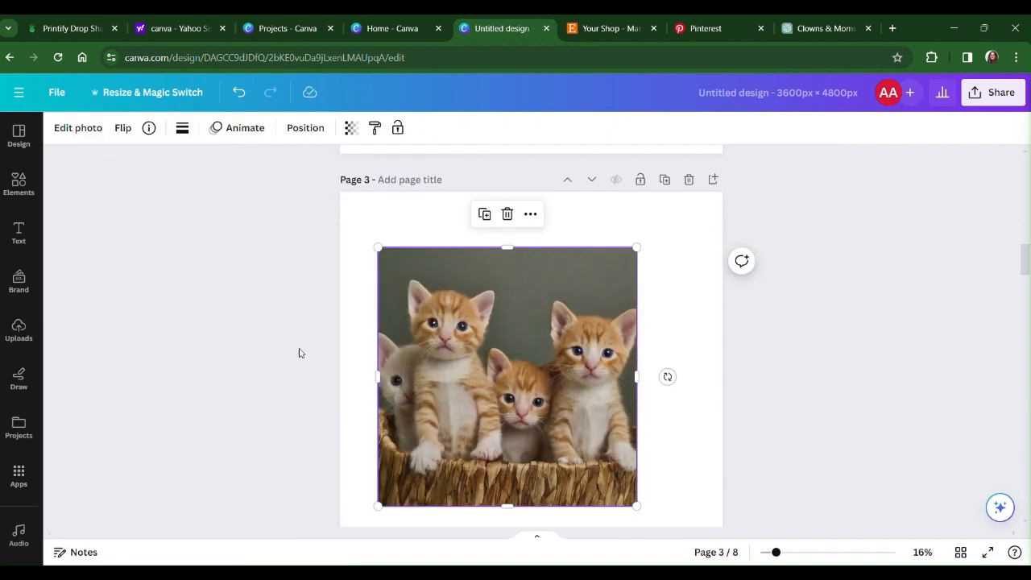
Remove the background from the kitten basket photo with BG Remover.
{"action": "left_click", "coordinate": [76, 129]}
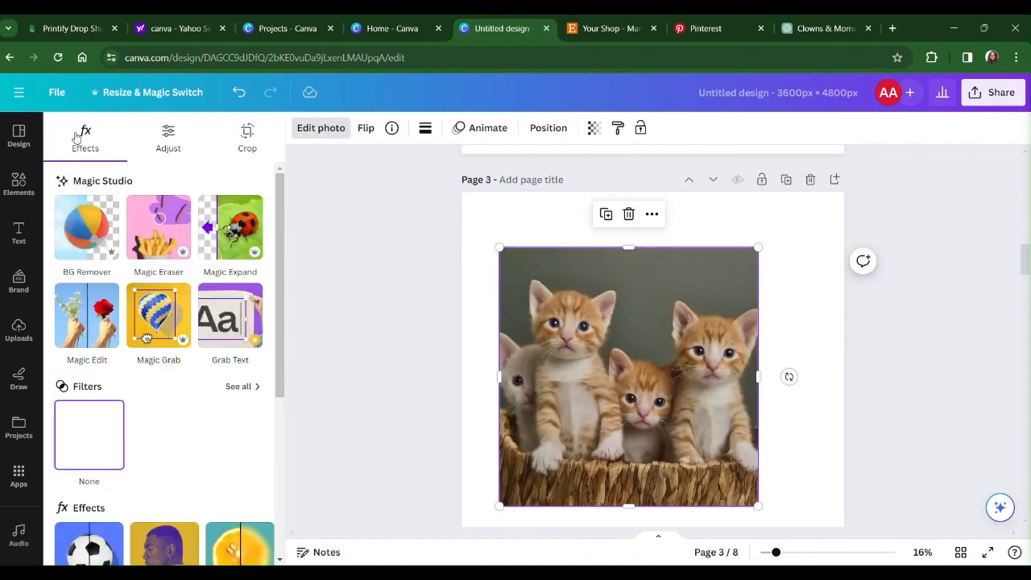
{"action": "left_click", "coordinate": [86, 226]}
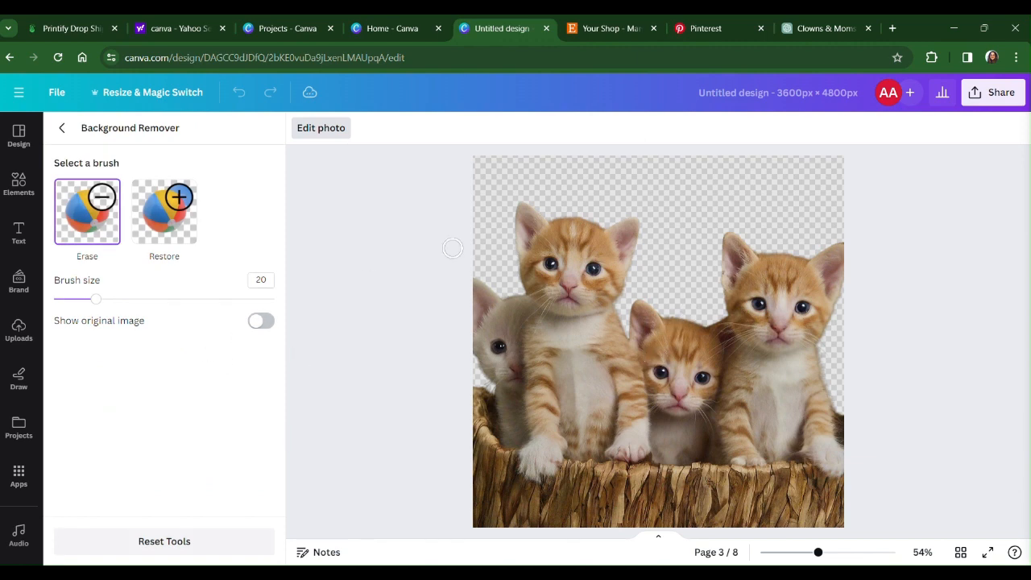
{"action": "left_click", "coordinate": [62, 128]}
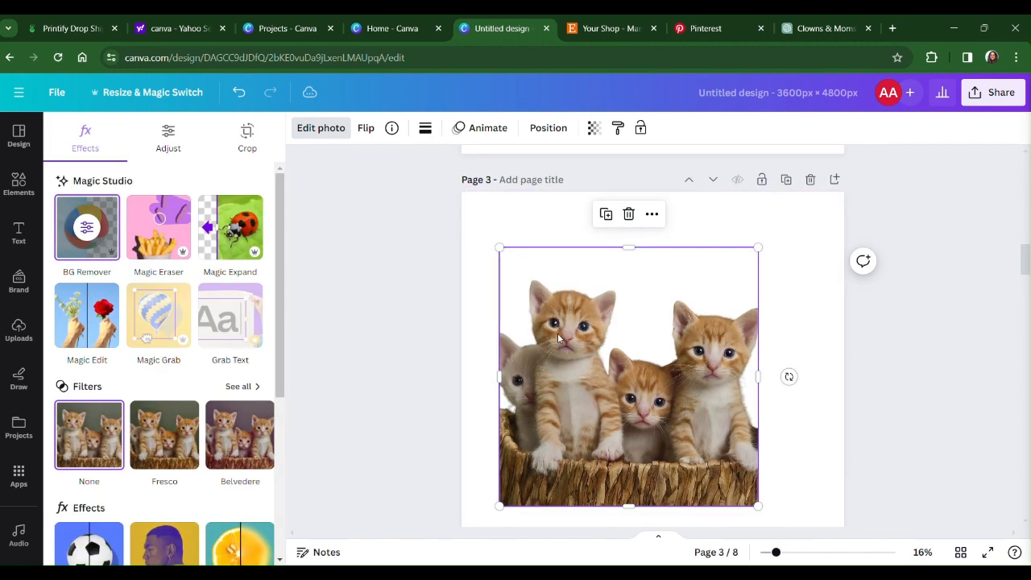
Find the Animeify app and replace the kitten basket cut-out with an anime version.
{"action": "left_click", "coordinate": [19, 479]}
{"action": "left_click", "coordinate": [19, 482]}
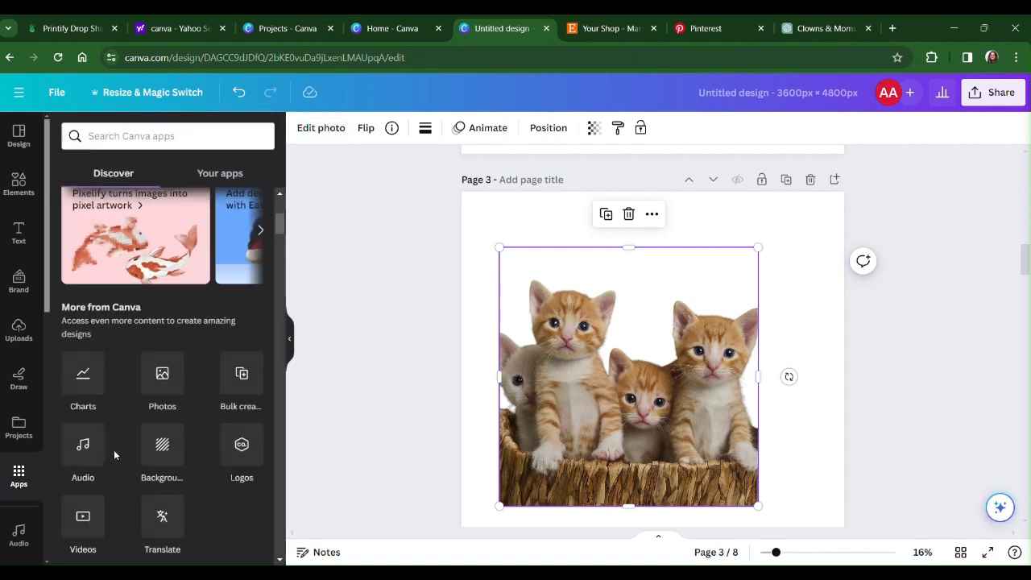
{"action": "scroll", "coordinate": [133, 440], "scroll_direction": "down", "scroll_amount": 5}
{"action": "scroll", "coordinate": [137, 433], "scroll_direction": "down", "scroll_amount": 3}
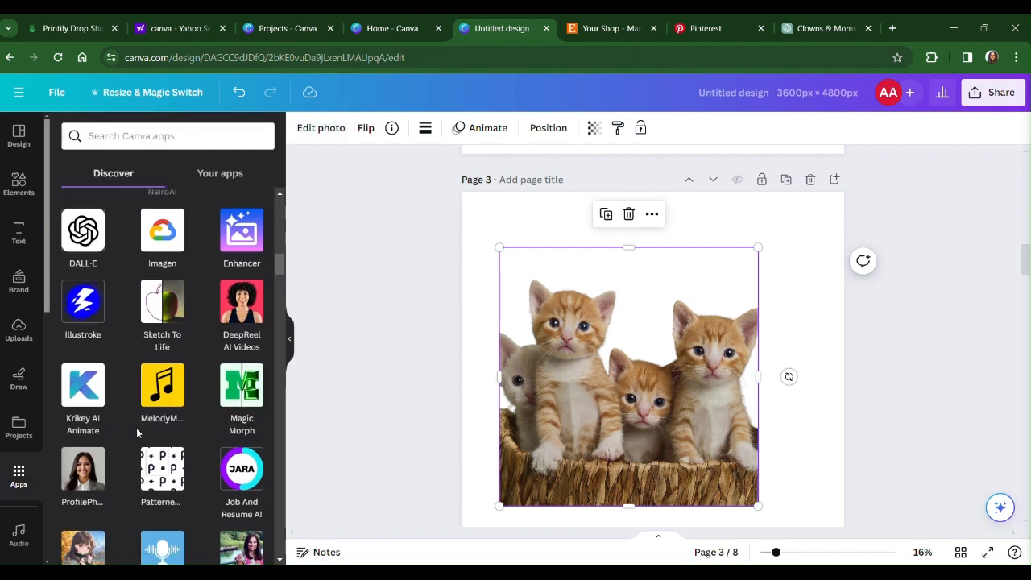
{"action": "scroll", "coordinate": [132, 431], "scroll_direction": "down", "scroll_amount": 5}
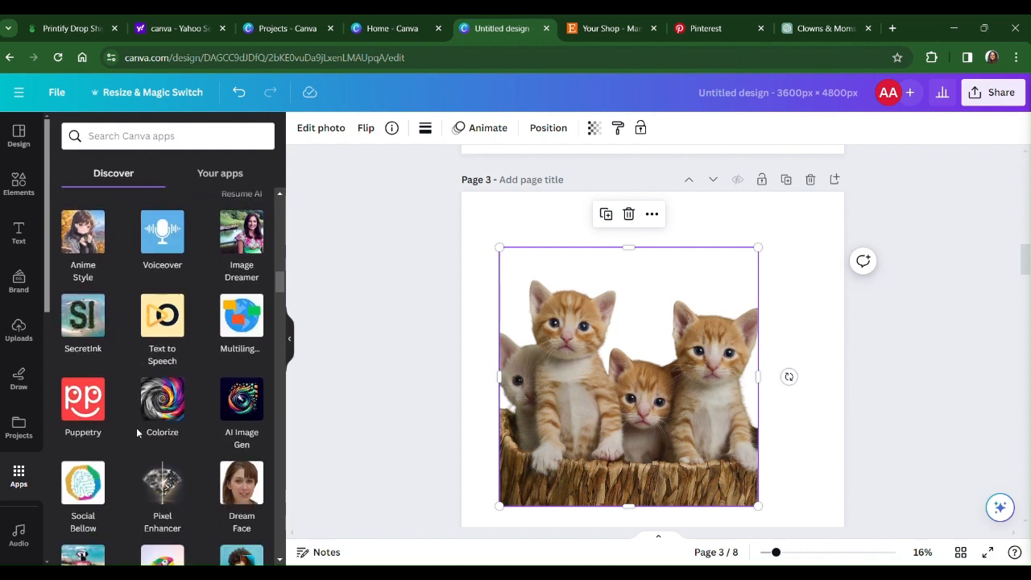
{"action": "scroll", "coordinate": [121, 423], "scroll_direction": "down", "scroll_amount": 3}
{"action": "scroll", "coordinate": [121, 414], "scroll_direction": "down", "scroll_amount": 3}
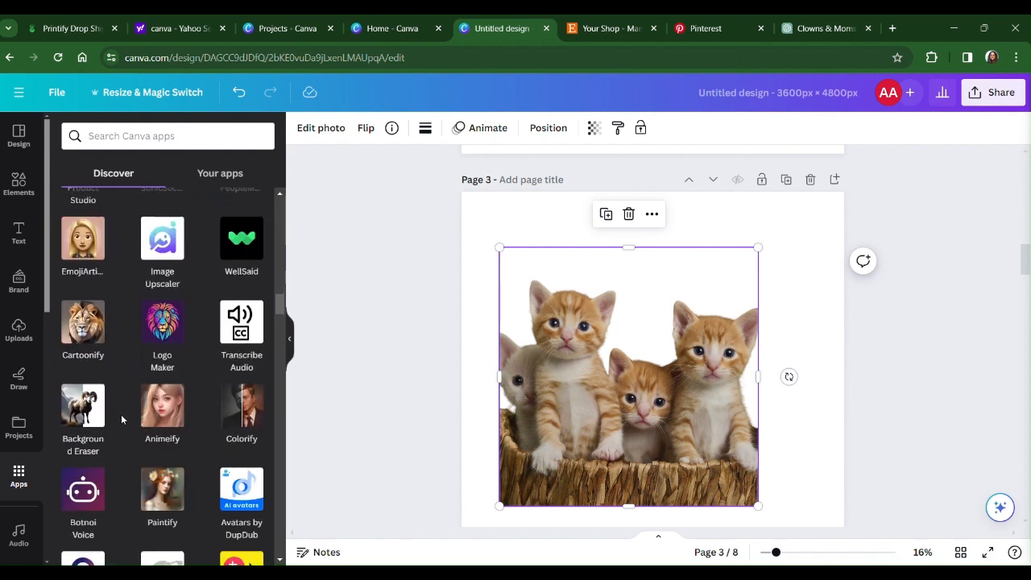
{"action": "left_click", "coordinate": [164, 409]}
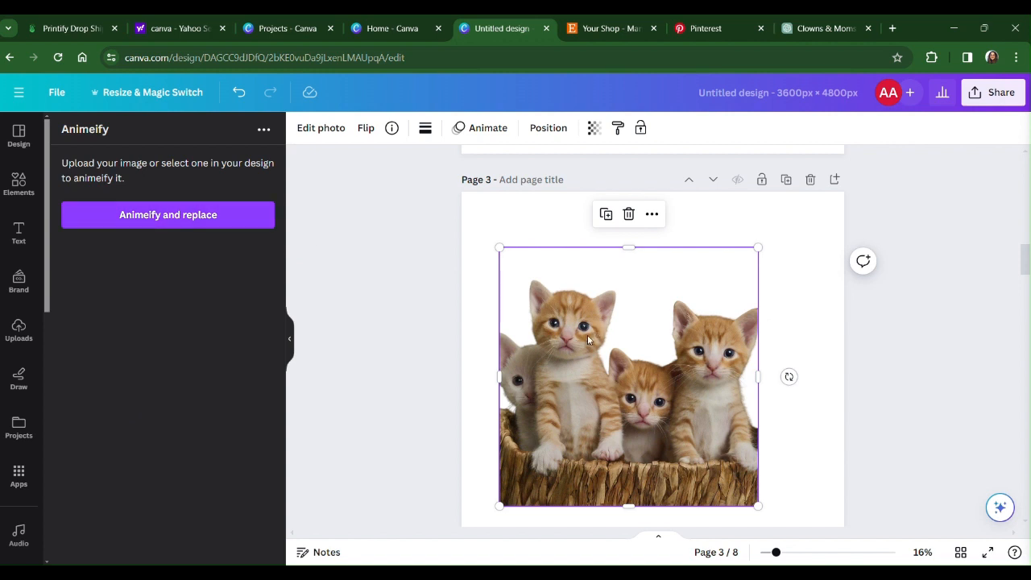
{"action": "left_click", "coordinate": [166, 224]}
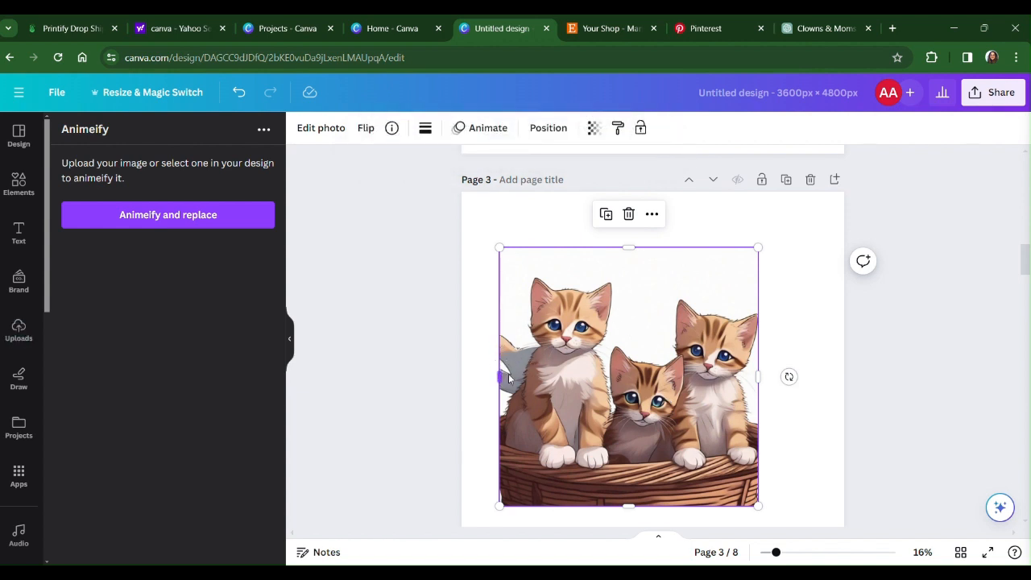
Try to erase the stray grey shape beside the leftmost anime kitten with Magic Eraser.
{"action": "left_click", "coordinate": [329, 129]}
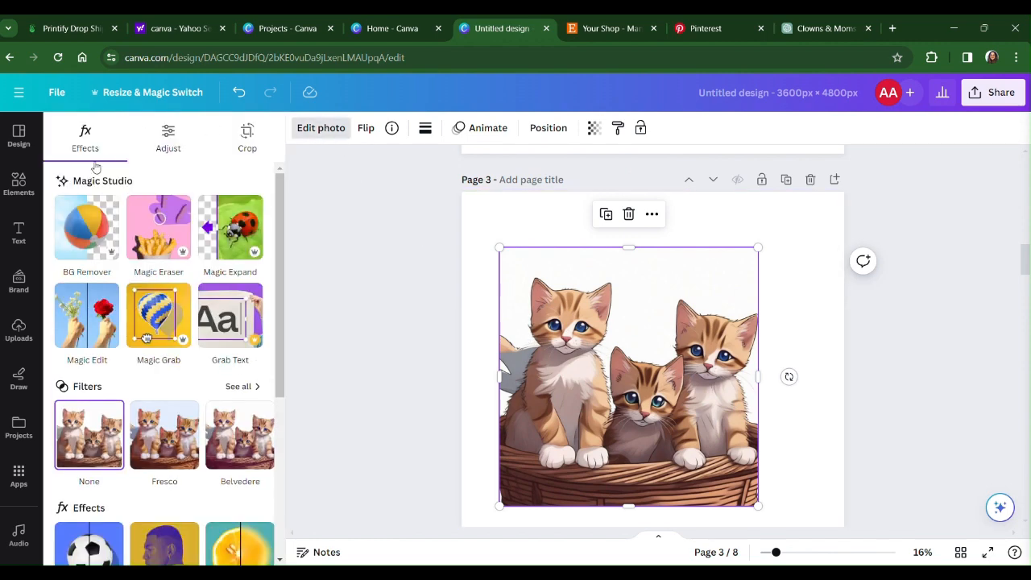
{"action": "left_click", "coordinate": [172, 231]}
{"action": "mouse_move", "coordinate": [479, 270]}
{"action": "left_mouse_down"}
{"action": "mouse_move", "coordinate": [471, 360]}
{"action": "mouse_move", "coordinate": [493, 292]}
{"action": "left_mouse_up"}
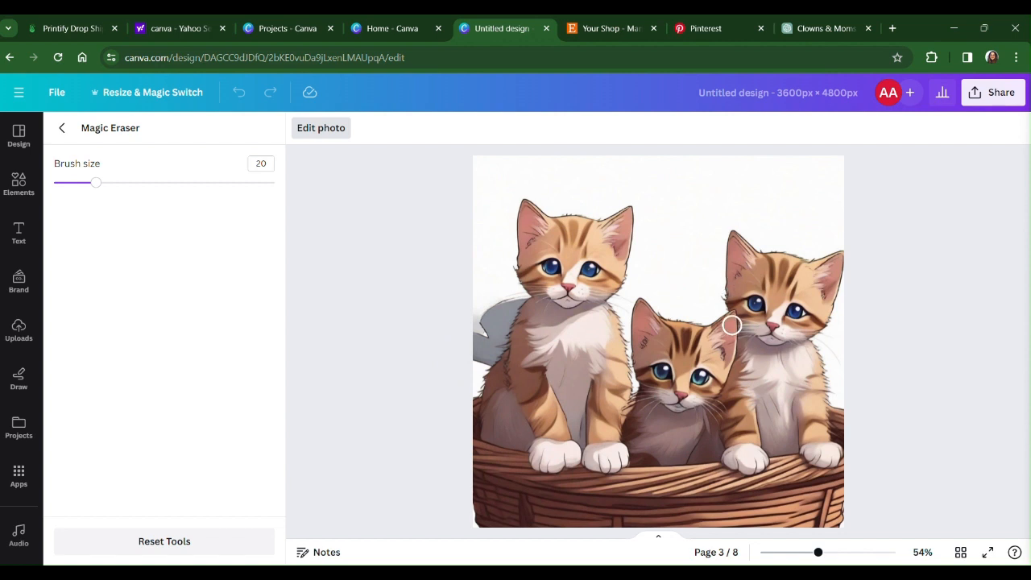
{"action": "left_click", "coordinate": [62, 127]}
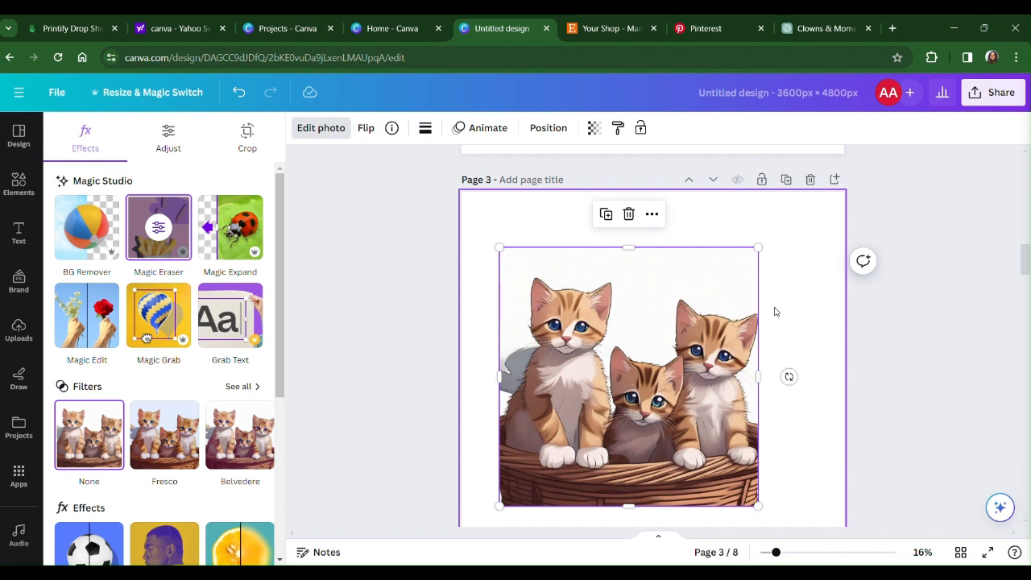
Undo the Magic Eraser and Animeify changes on the kitten image.
{"action": "left_click", "coordinate": [328, 404]}
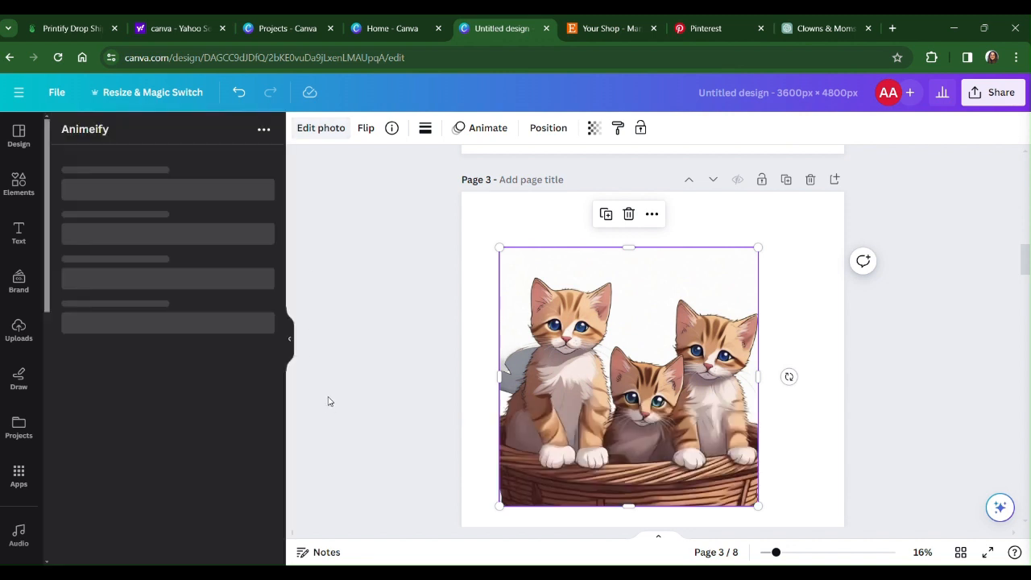
{"action": "left_click", "coordinate": [248, 95]}
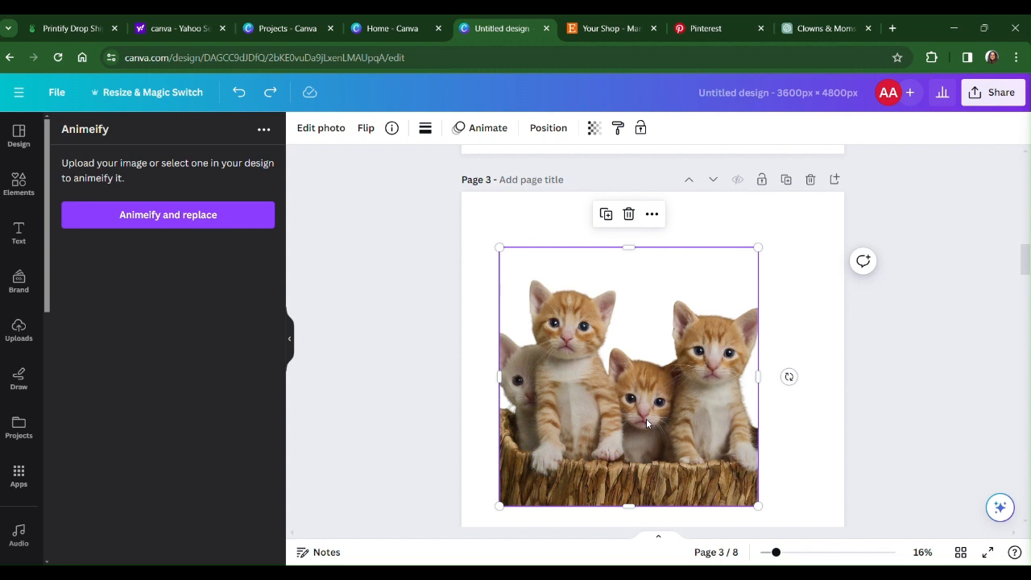
Enlarge the image of the kitten holding potted grass on page 4 to about half the page width.
{"action": "scroll", "coordinate": [647, 423], "scroll_direction": "down", "scroll_amount": 5}
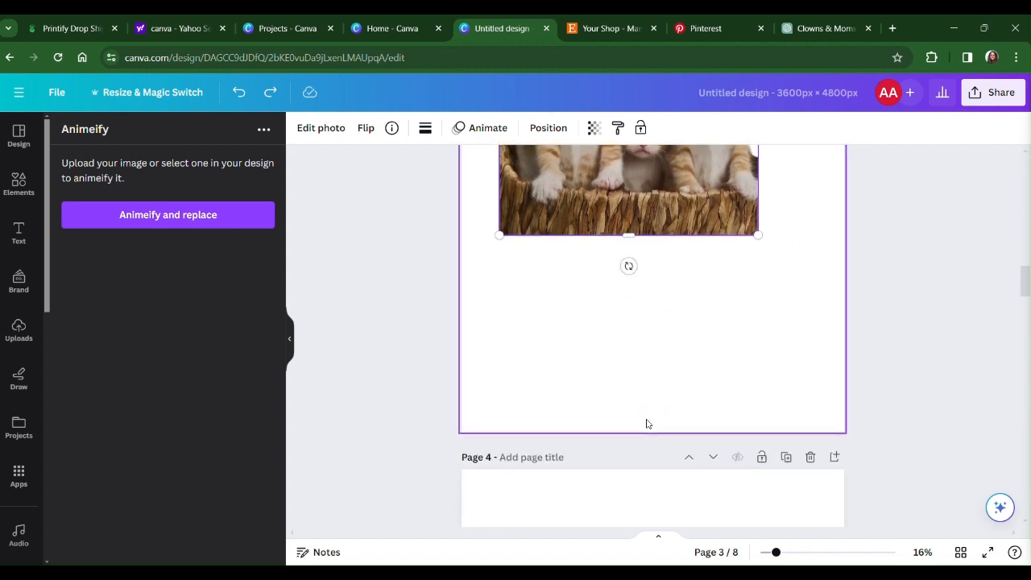
{"action": "scroll", "coordinate": [646, 423], "scroll_direction": "down", "scroll_amount": 3}
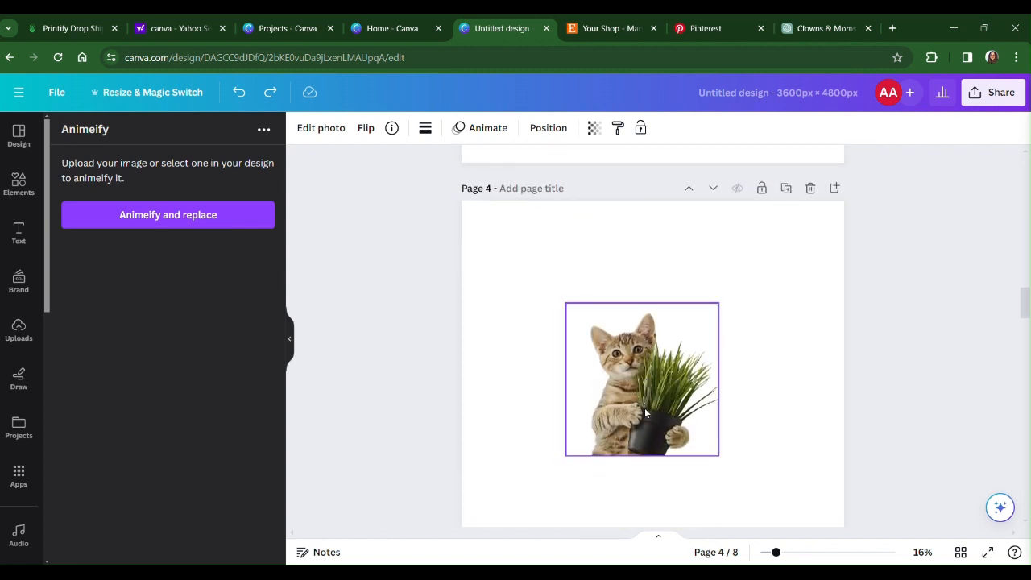
{"action": "left_click", "coordinate": [684, 440]}
{"action": "left_click_drag", "start_coordinate": [721, 456], "coordinate": [756, 492]}
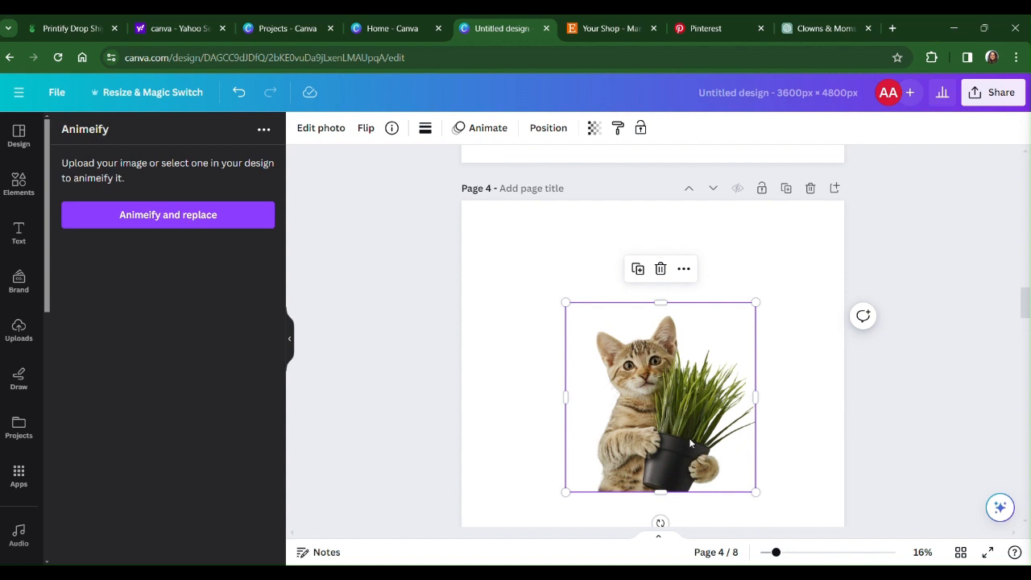
Compare the kitten photo on page 4 with the anime-style cat holding a potted plant on page 5.
{"action": "scroll", "coordinate": [689, 441], "scroll_direction": "down", "scroll_amount": 5}
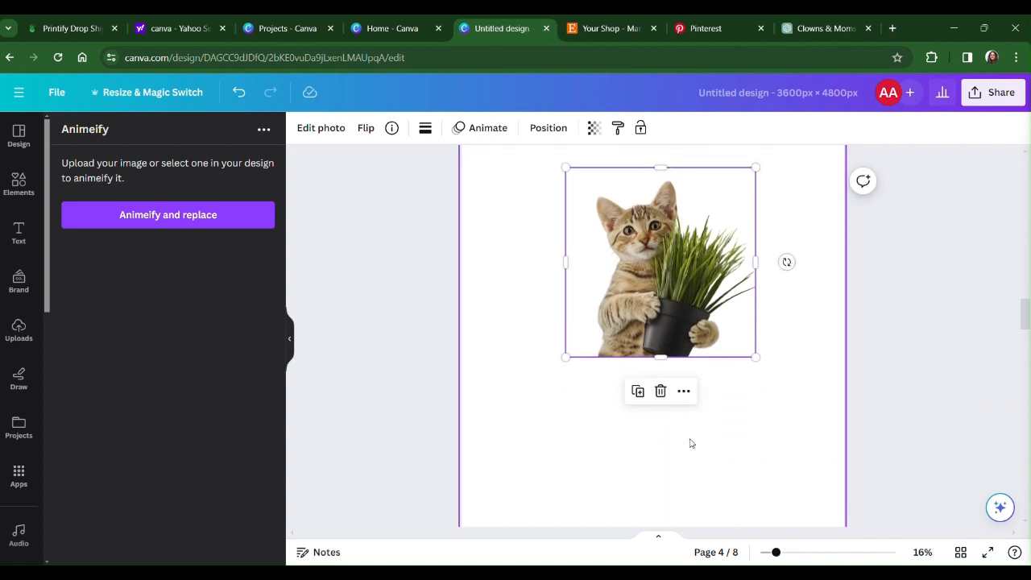
{"action": "scroll", "coordinate": [691, 442], "scroll_direction": "down", "scroll_amount": 4}
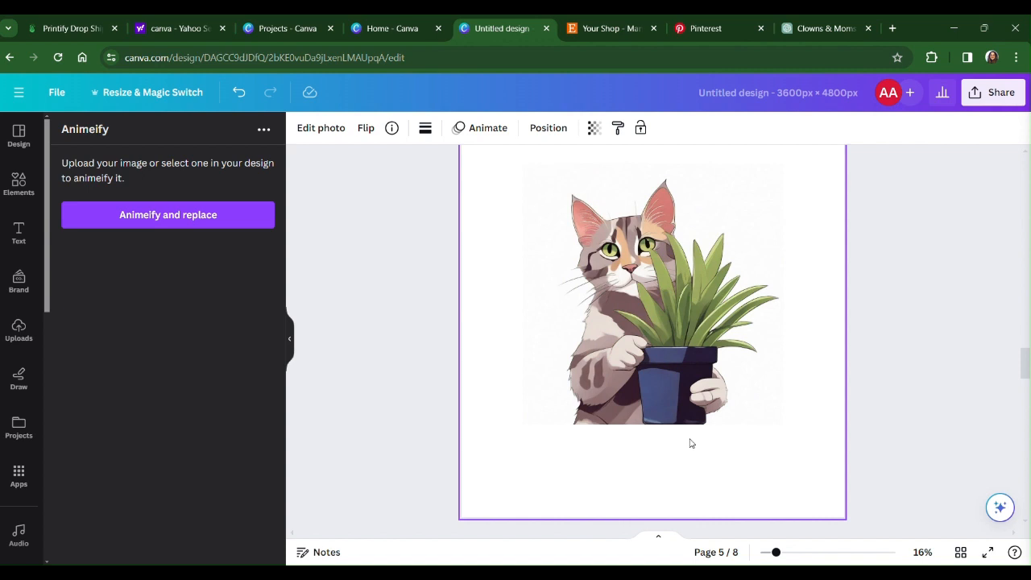
{"action": "scroll", "coordinate": [691, 444], "scroll_direction": "up", "scroll_amount": 1}
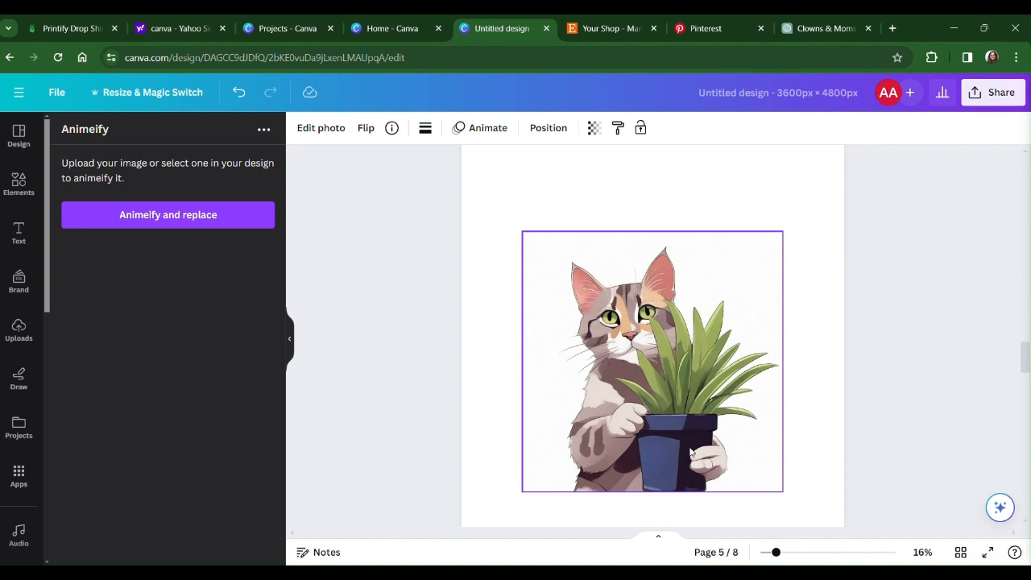
{"action": "left_click", "coordinate": [769, 533]}
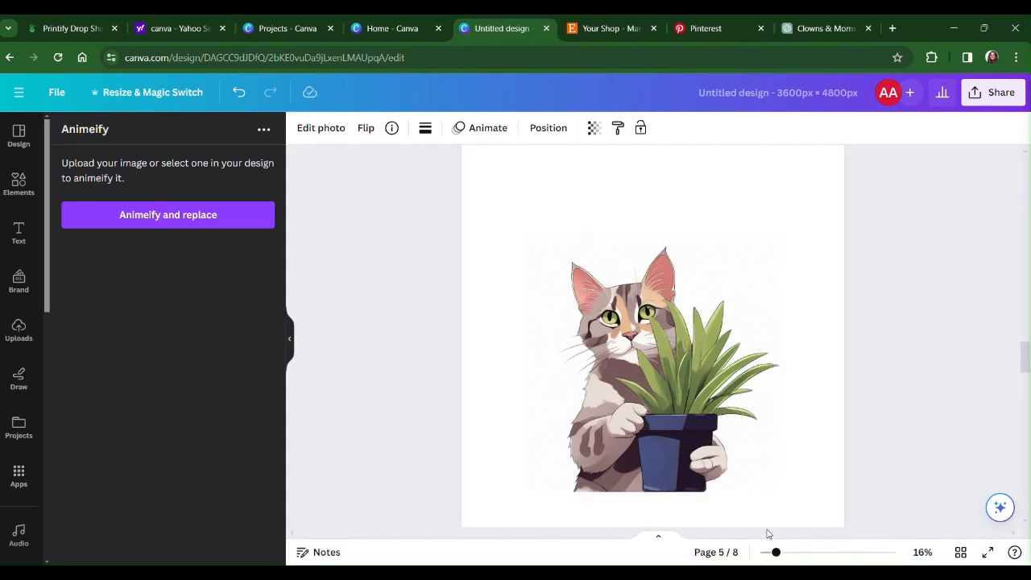